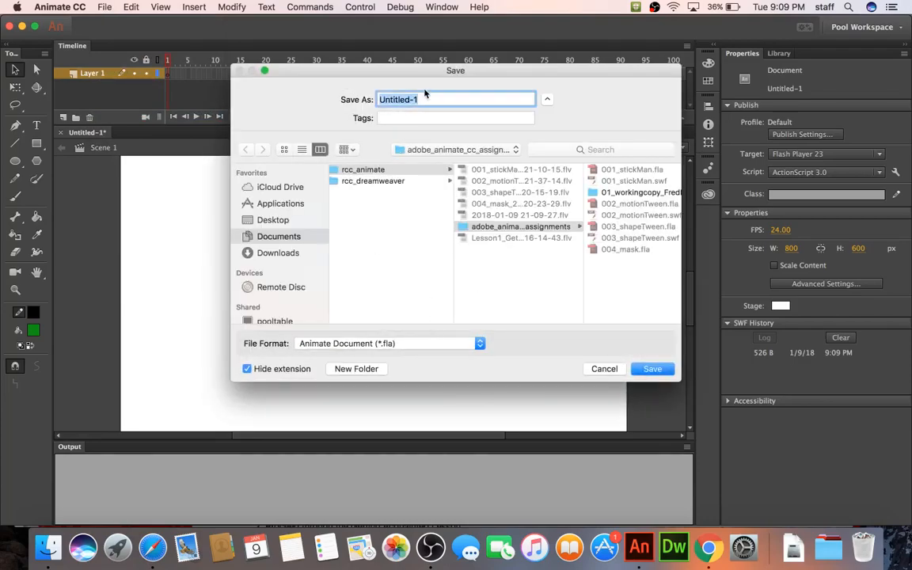
Save the new document as 005_motionGuide in the Animate Document (*.fla) format.
text(005_)
text(motion)
text(Tween)
key(Return)
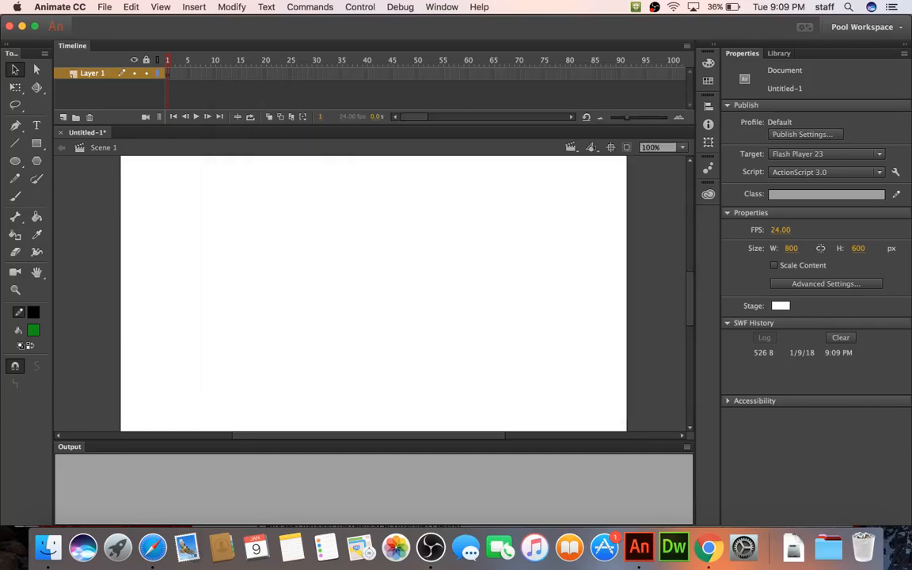
Draw a green square with a black outline, about 55.5 px wide, in the upper-left area of the stage.
scroll(420, 72, right, 3)
click(36, 143)
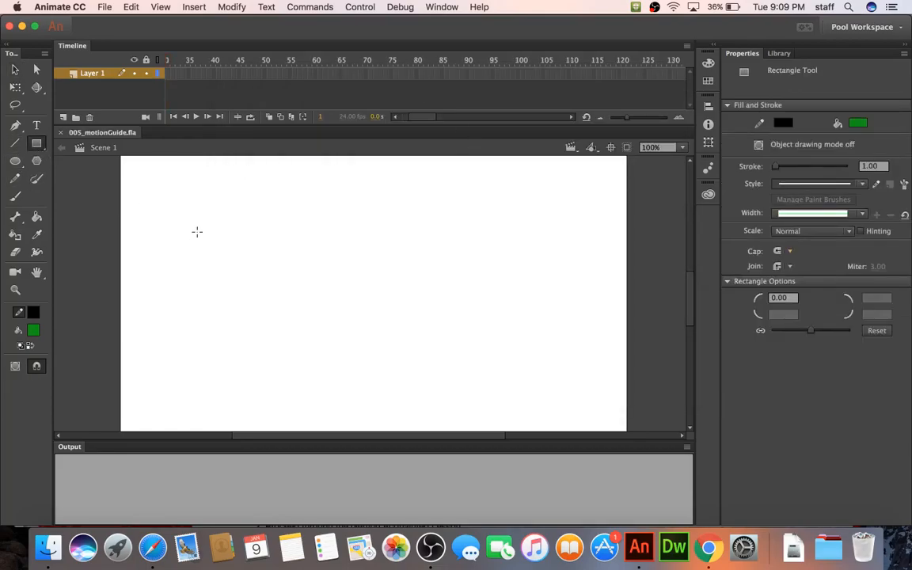
drag(179, 224, 214, 259)
Convert the whole green square, including its outline, to a Movie Clip symbol named box.
click(15, 69)
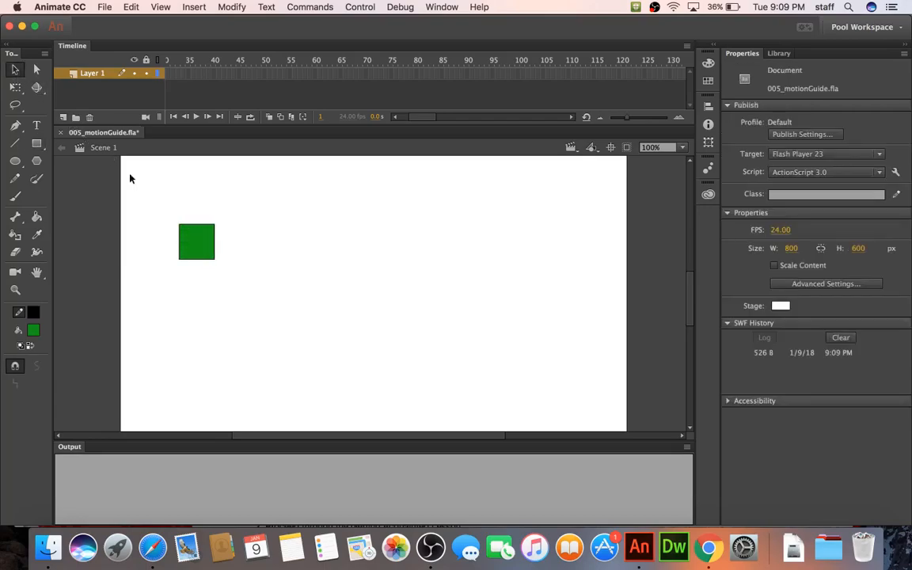
drag(163, 198, 237, 300)
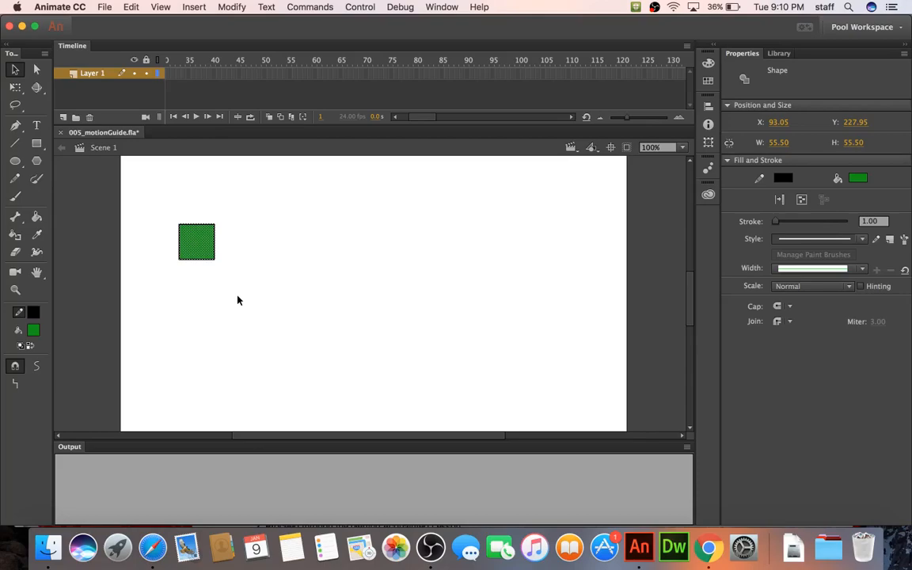
key(F8)
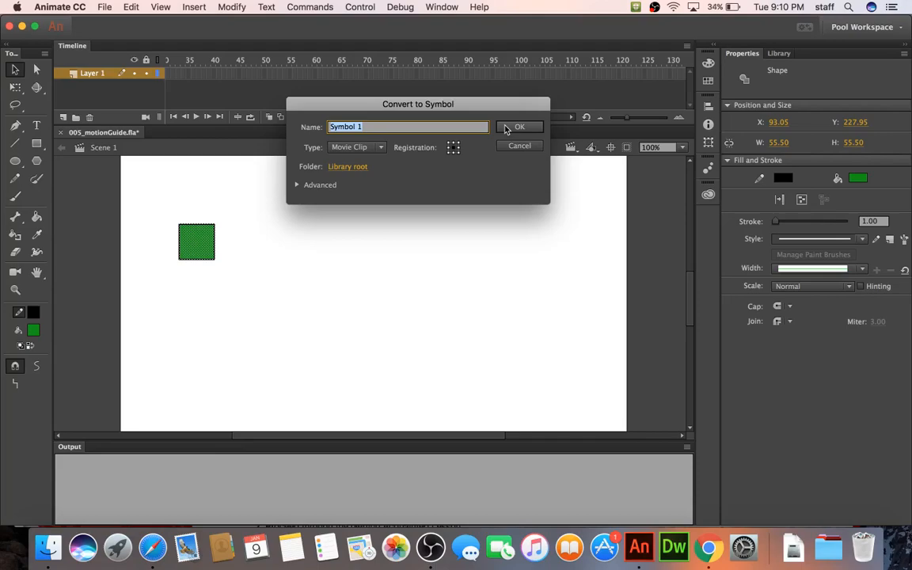
text(box)
click(519, 128)
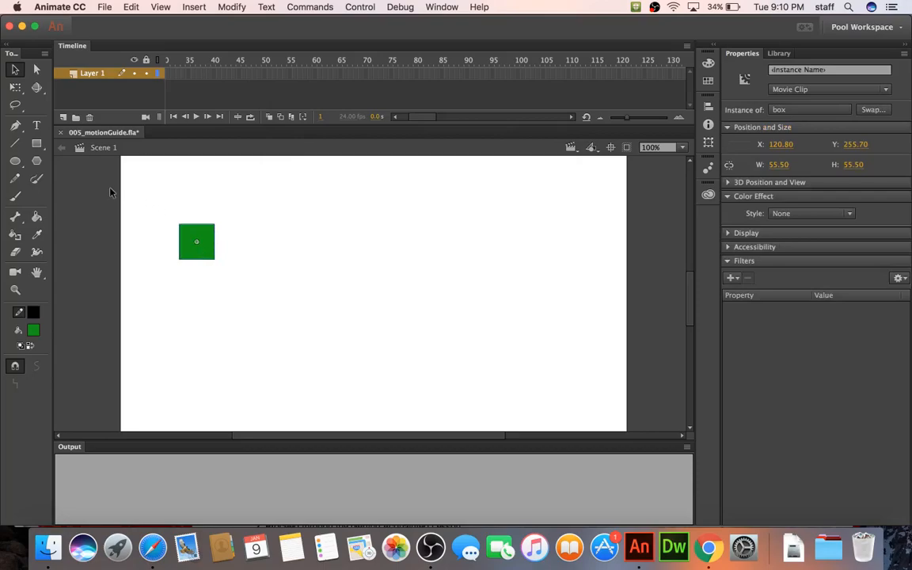
Rename Layer 1 to box.
drag(194, 245, 273, 328)
double_click(90, 73)
text(box)
key(Return)
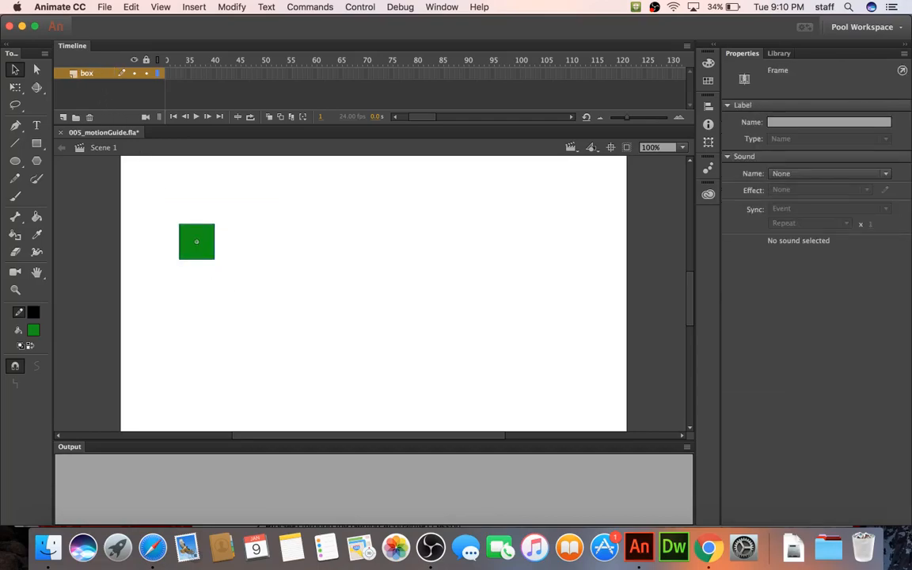
right_click(90, 77)
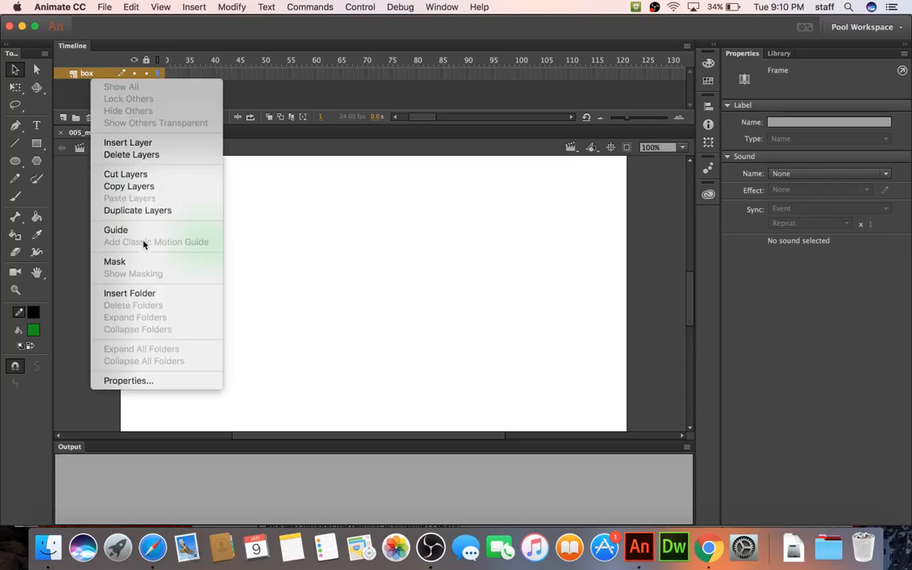
click(87, 76)
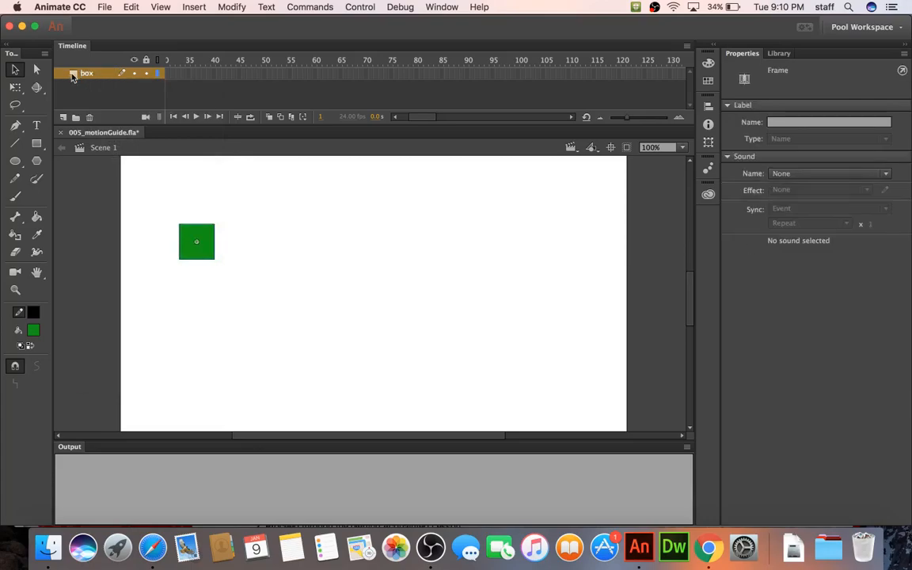
right_click(74, 77)
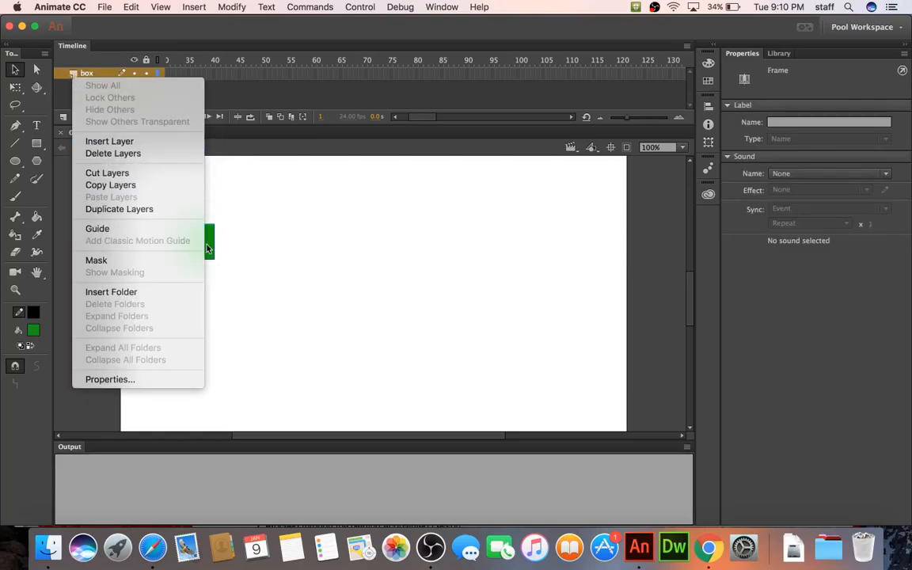
click(259, 247)
click(204, 247)
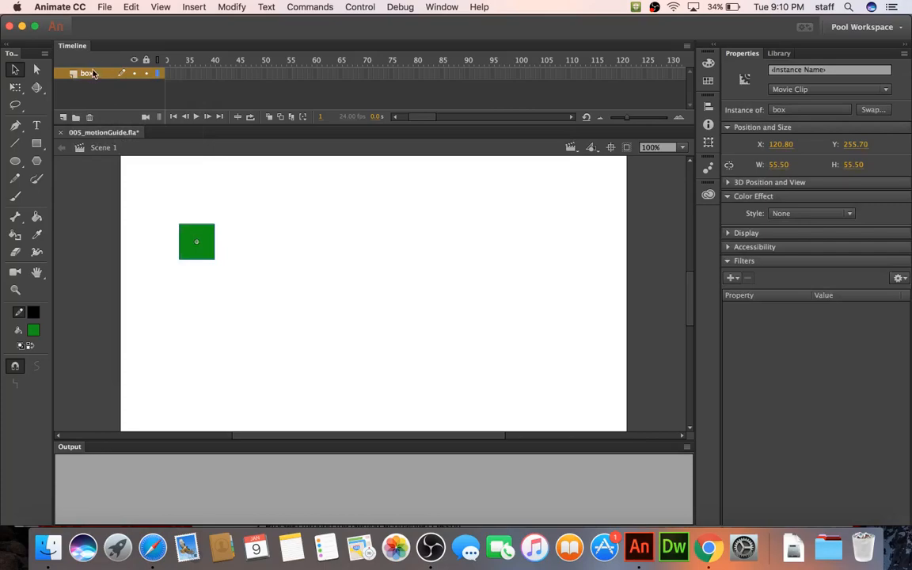
right_click(91, 75)
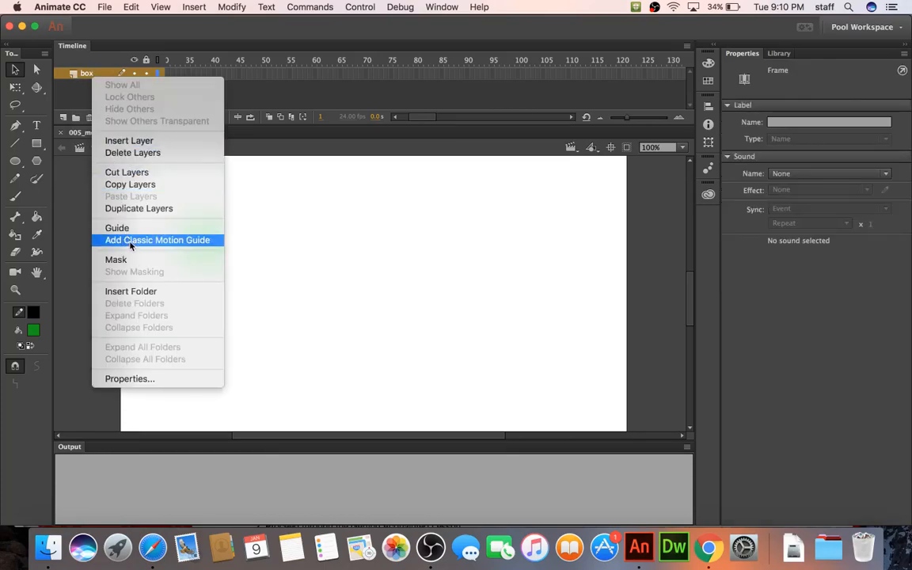
click(330, 240)
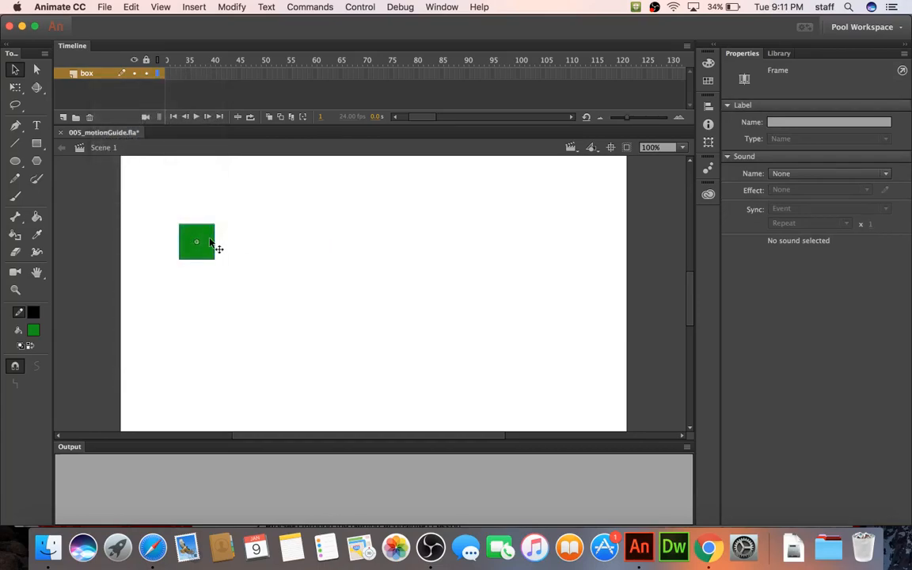
click(241, 241)
right_click(97, 76)
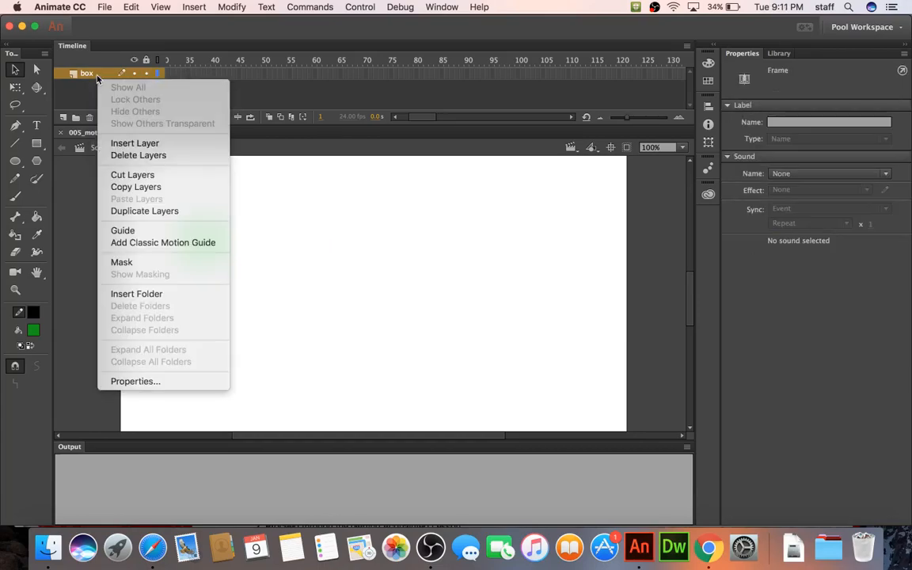
click(255, 198)
Add a classic motion guide to the box layer.
click(200, 240)
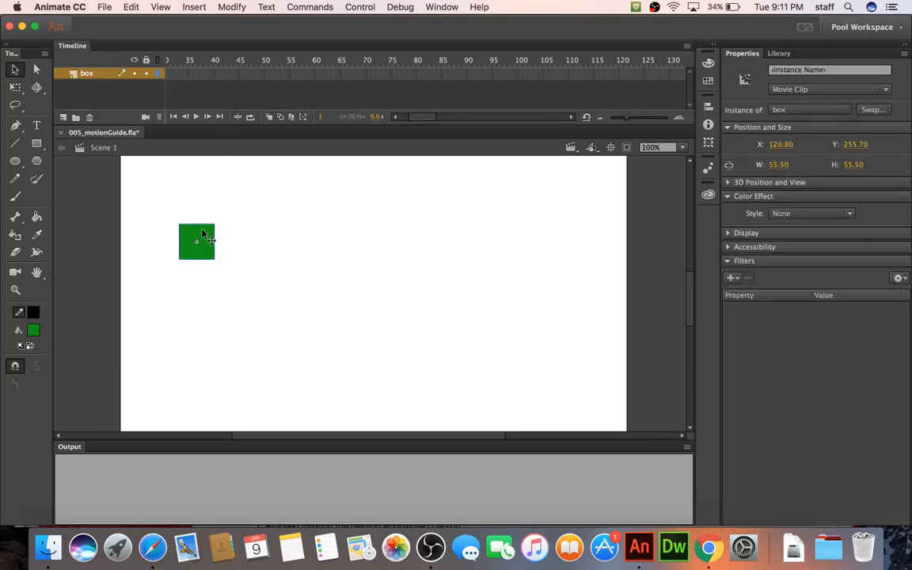
right_click(101, 75)
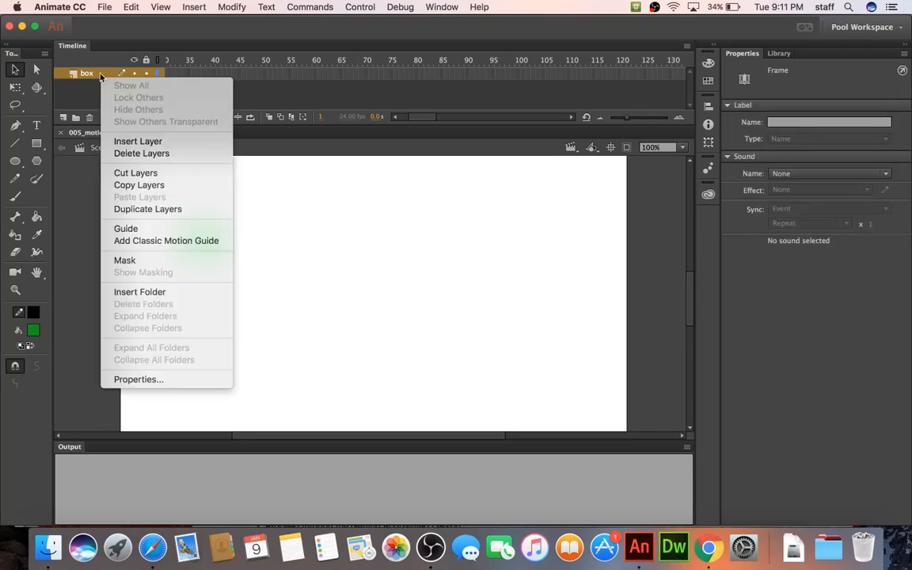
click(138, 241)
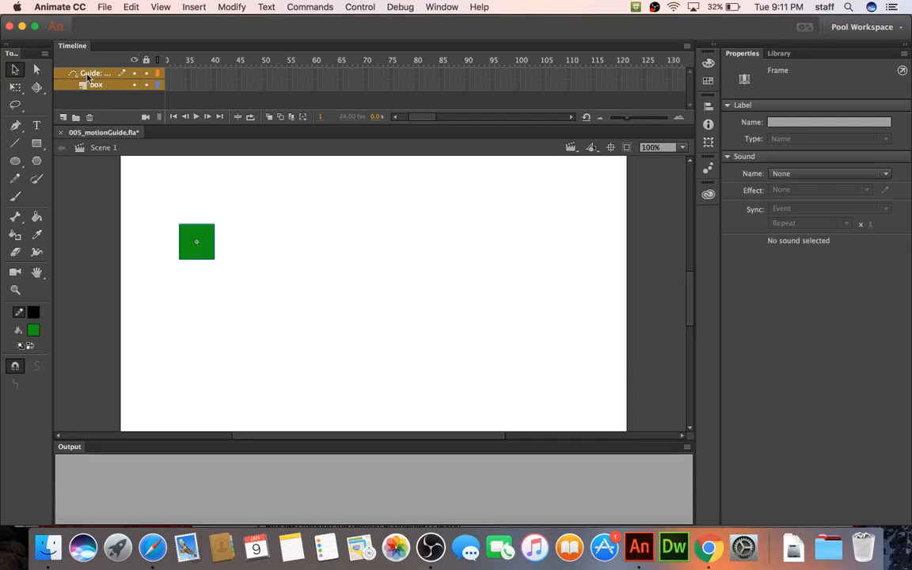
On the guide layer, draw a long horizontal line above the green square and bend it downward into a deep curve.
drag(427, 118, 408, 121)
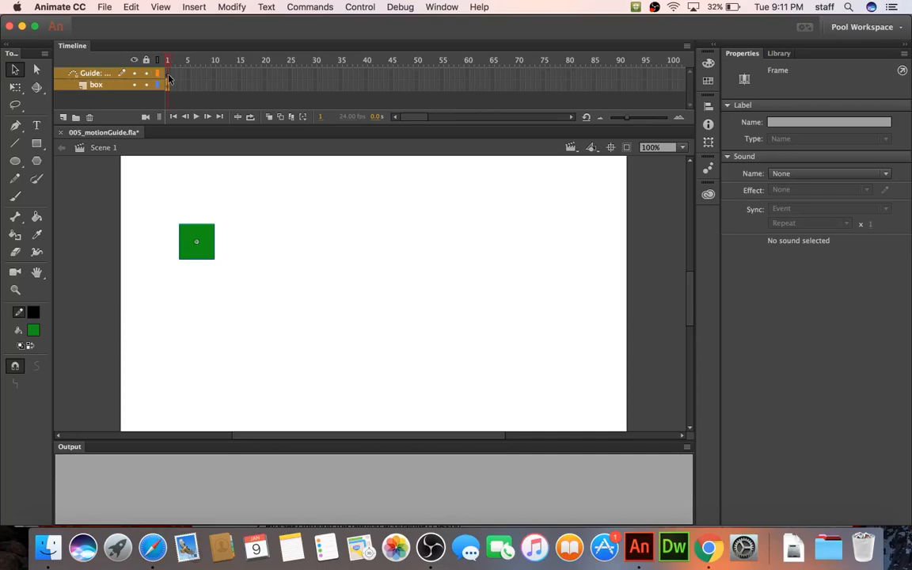
click(156, 72)
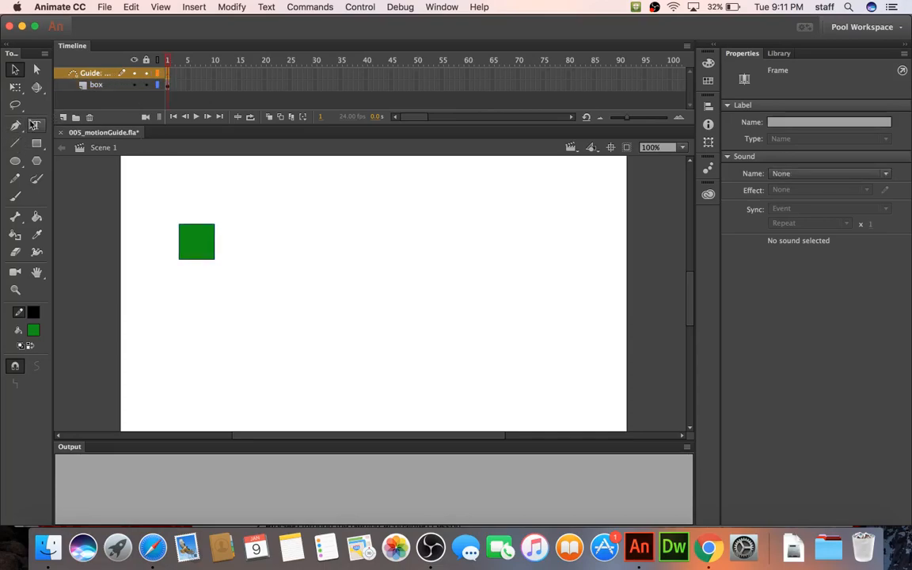
click(15, 142)
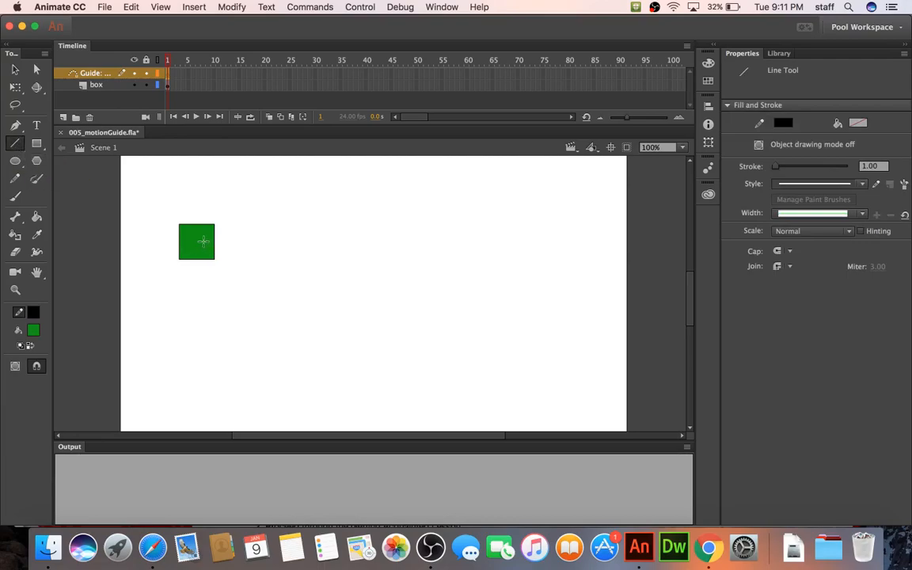
drag(161, 194, 586, 194)
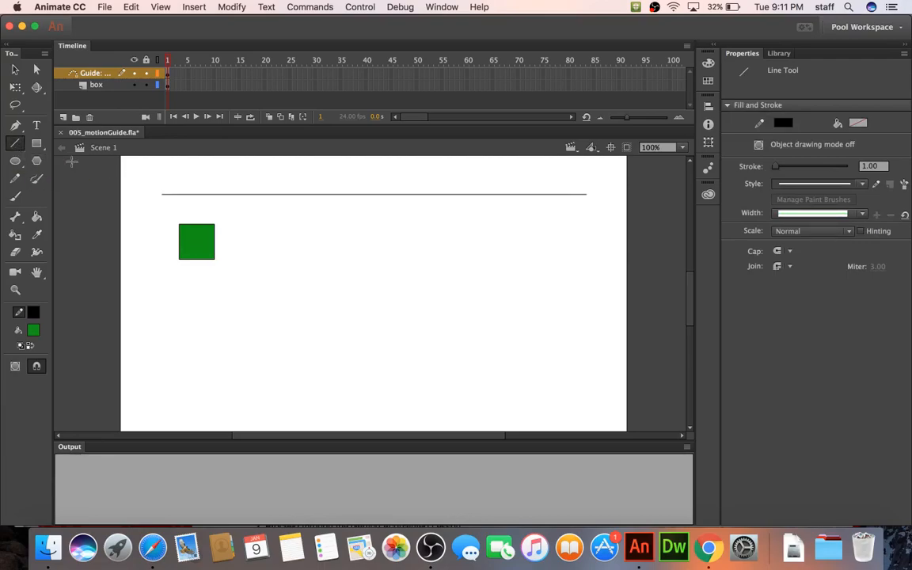
click(15, 69)
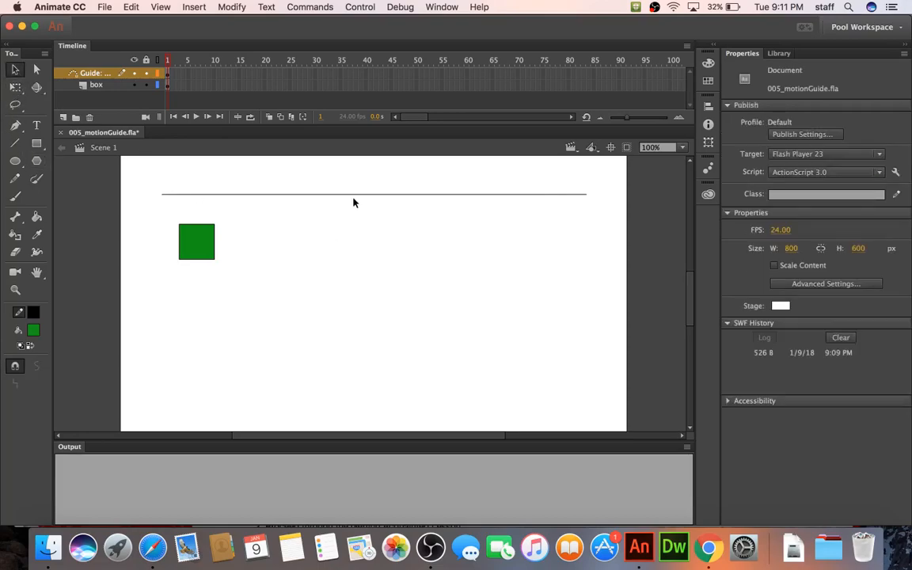
drag(354, 200, 253, 403)
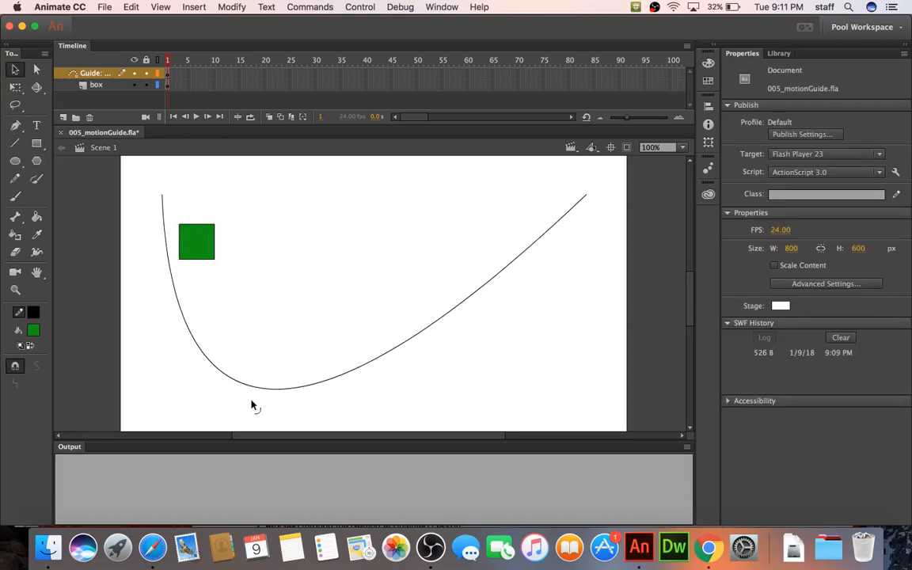
Move the green square so its centre snaps to the upper-left end of the guide curve.
click(199, 247)
drag(195, 229, 172, 198)
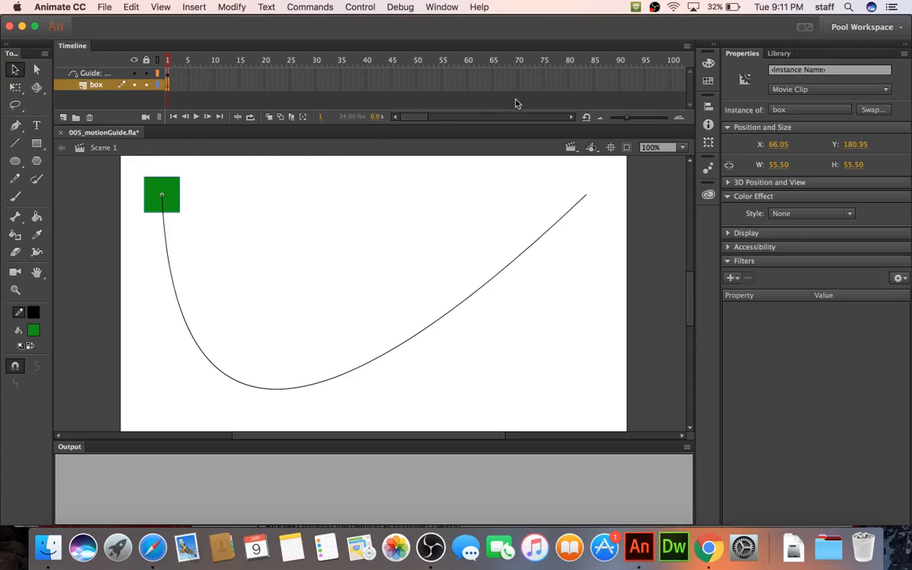
Insert a blank keyframe at frame 80 of the box layer and try a classic tween across its frames.
click(566, 86)
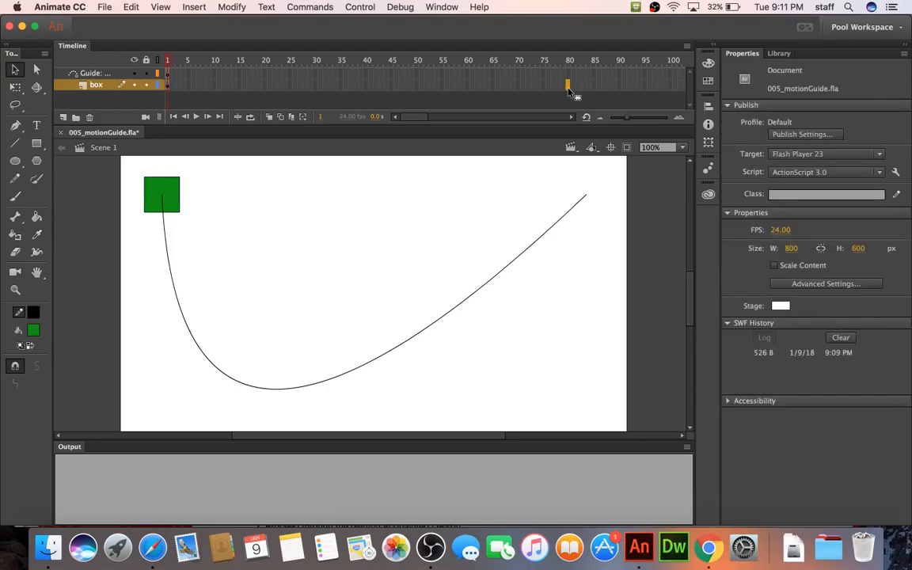
key(F7)
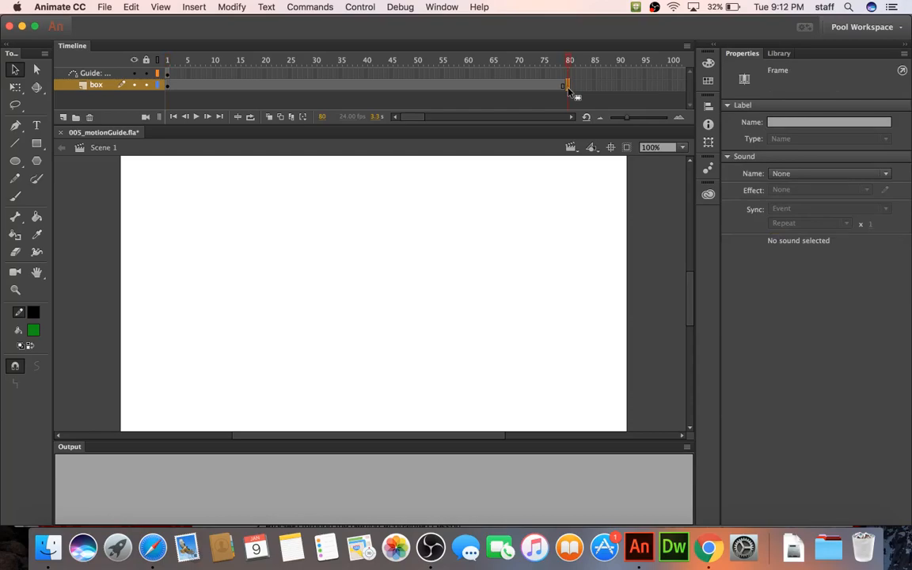
right_click(568, 88)
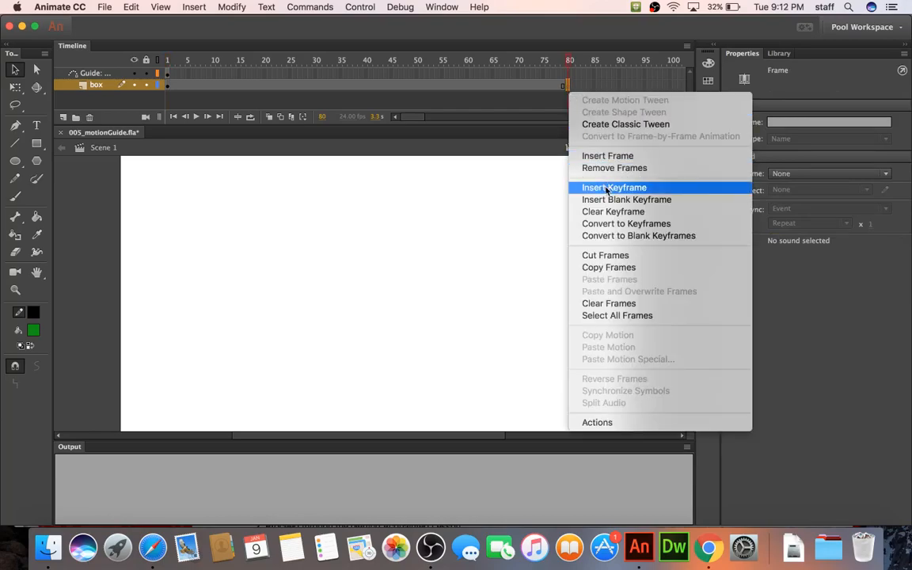
click(535, 171)
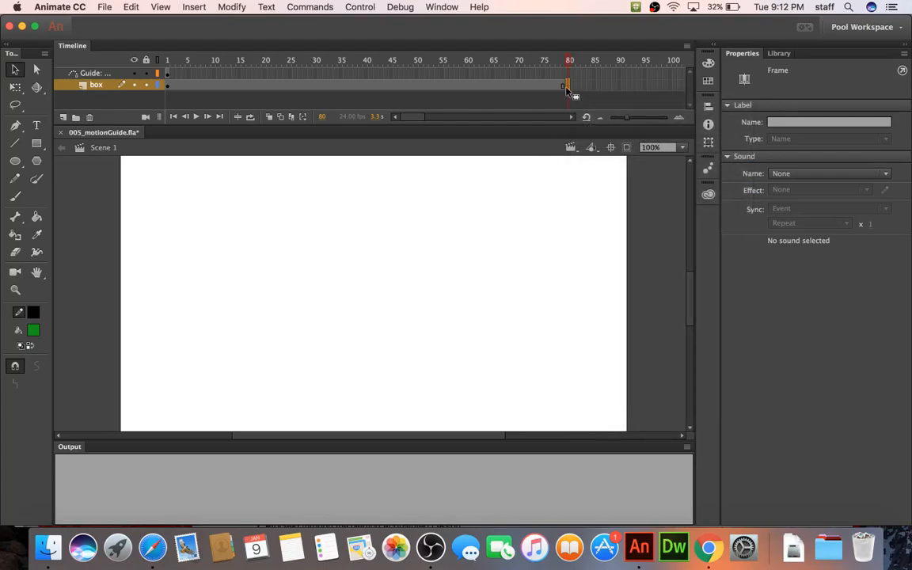
right_click(396, 86)
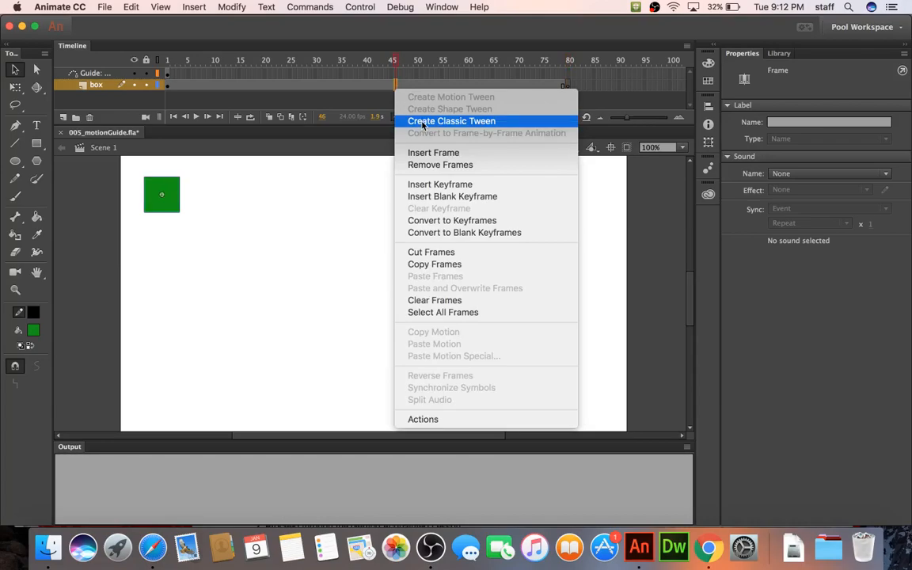
click(422, 123)
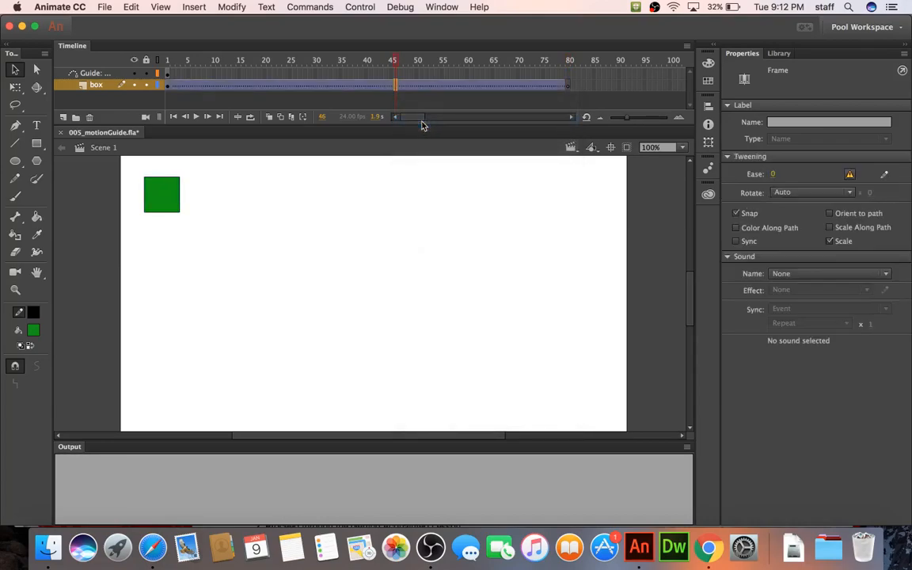
Undo the classic tween and the blank keyframe on the box layer.
click(568, 86)
key(super+z)
key(super+z)
key(super+z)
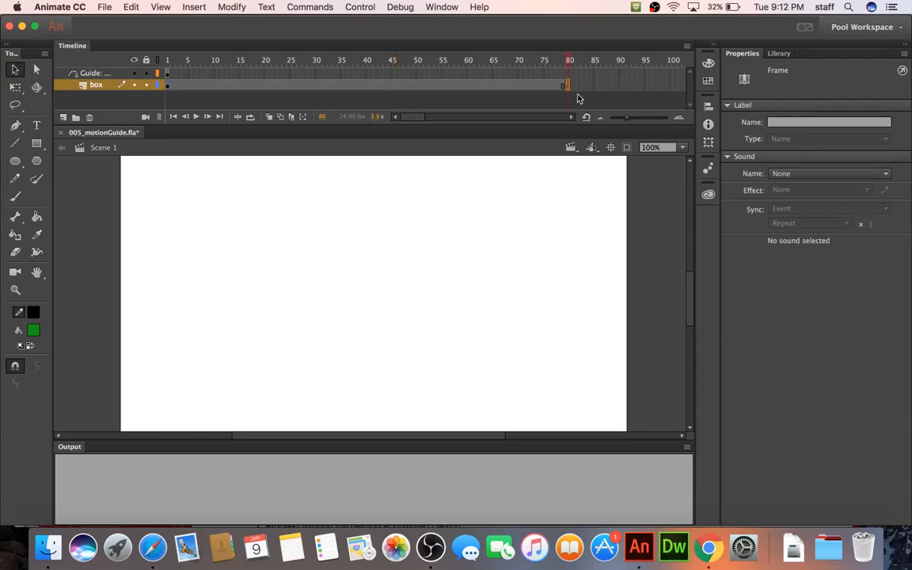
key(super+z)
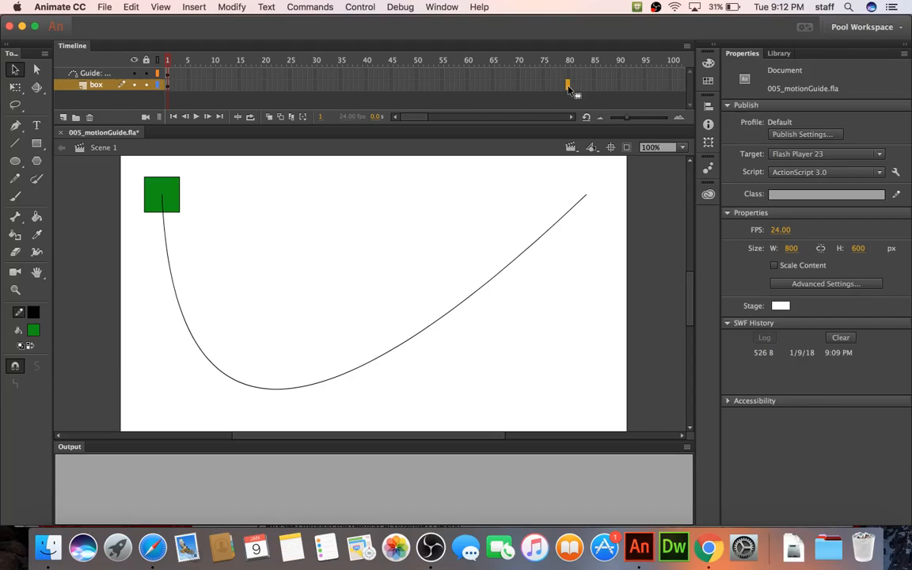
Insert a keyframe containing the green square at frame 80 of the box layer.
key(F5)
click(559, 86)
click(567, 87)
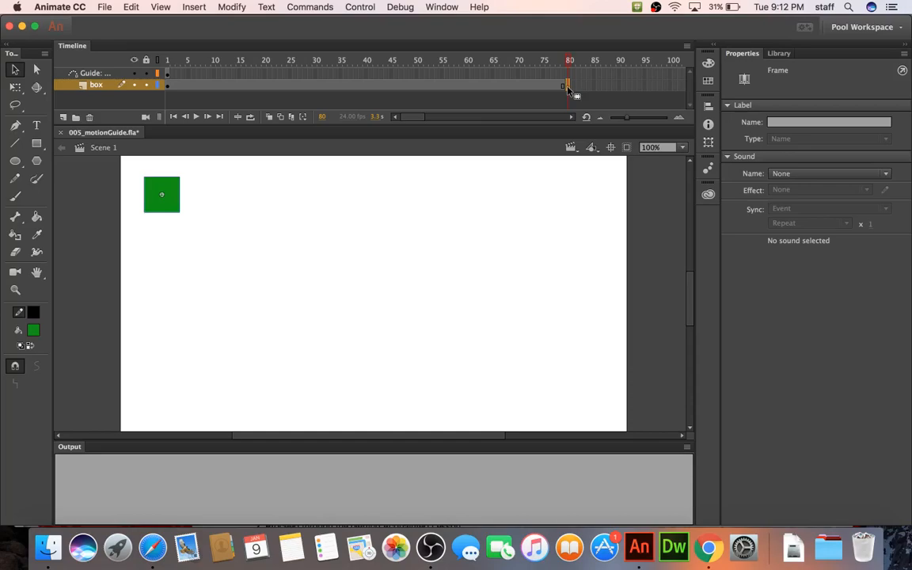
drag(567, 87, 565, 87)
drag(567, 86, 569, 86)
Extend the guide layer's frames to frame 80 so the curve spans the whole animation.
click(168, 73)
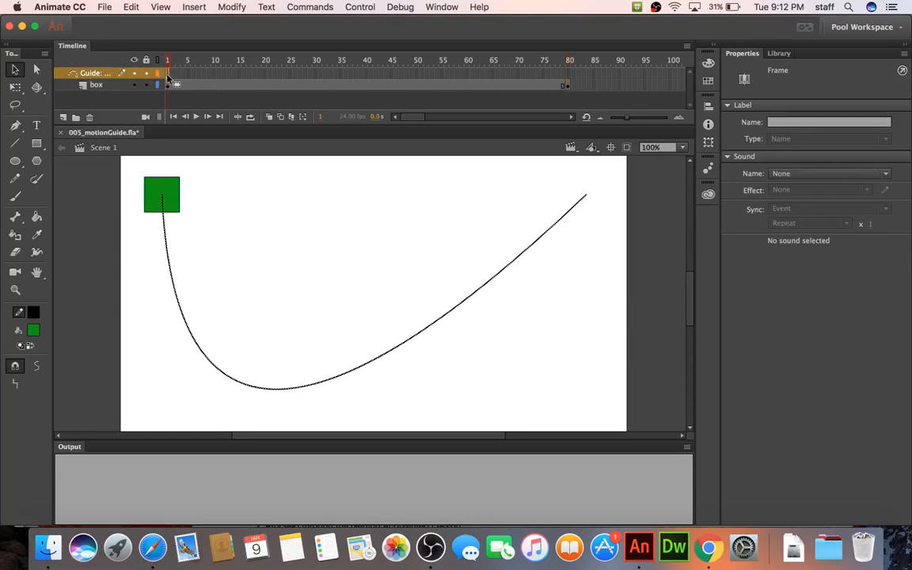
click(569, 74)
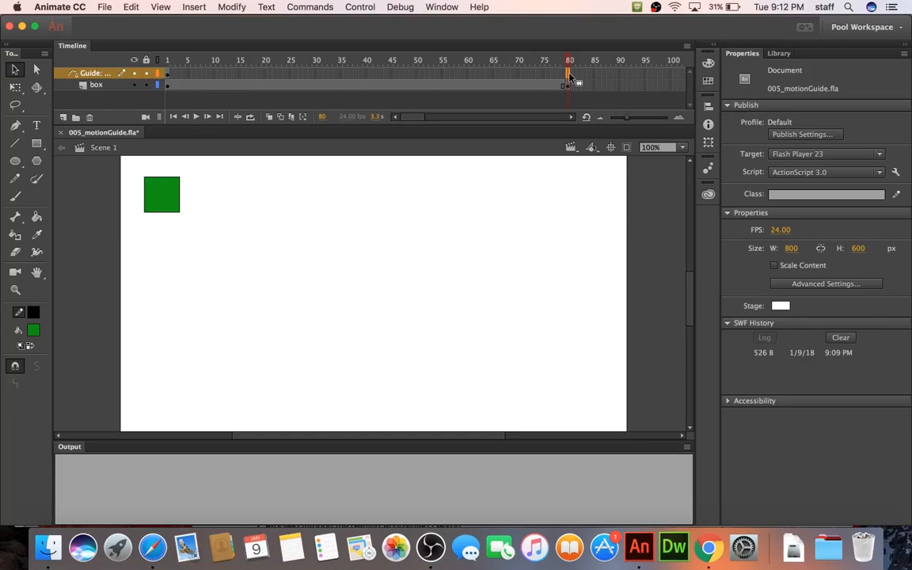
key(F5)
Create a classic tween on the box layer between the keyframes at frames 1 and 80.
click(569, 85)
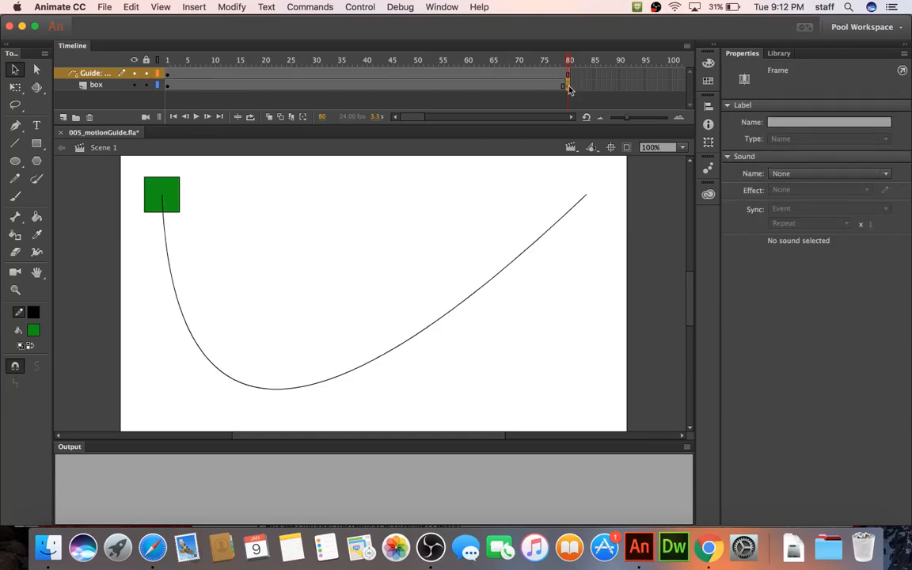
click(164, 84)
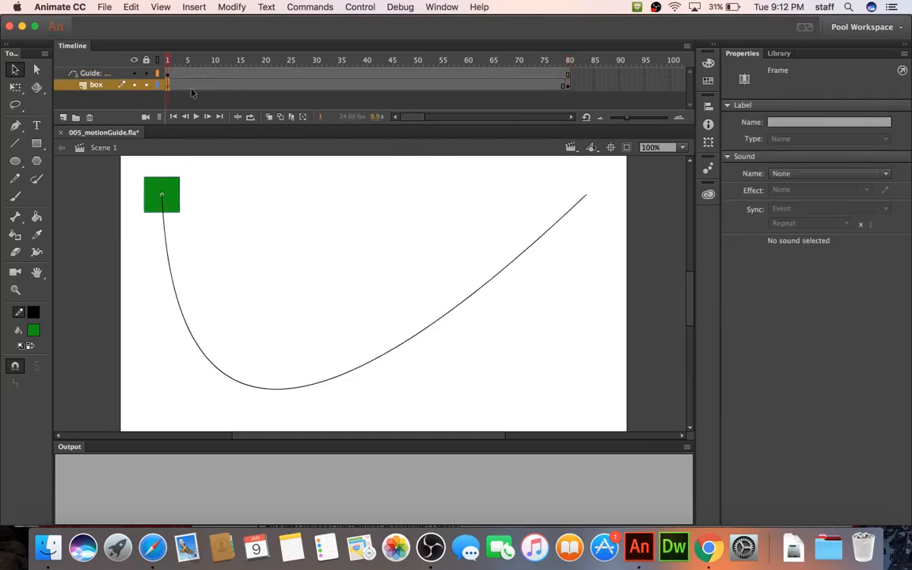
right_click(411, 85)
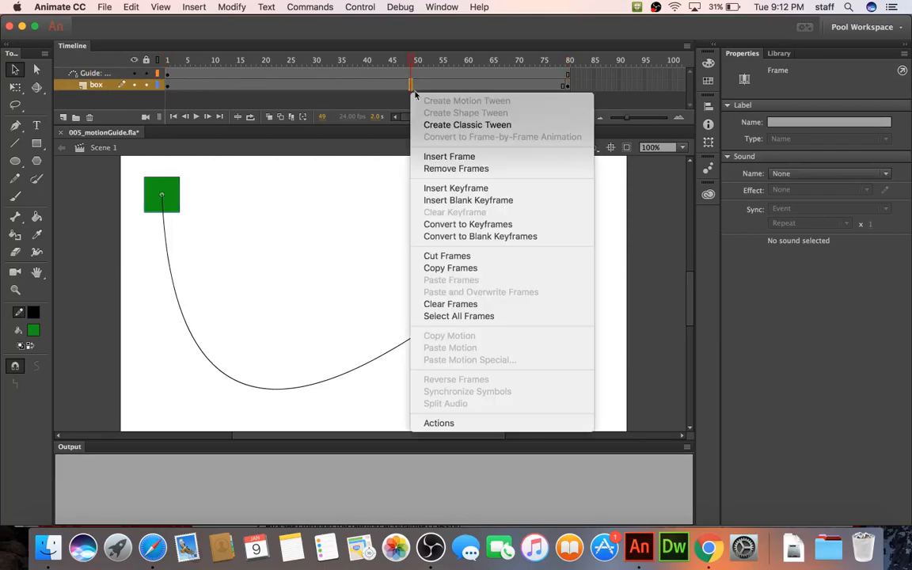
click(435, 125)
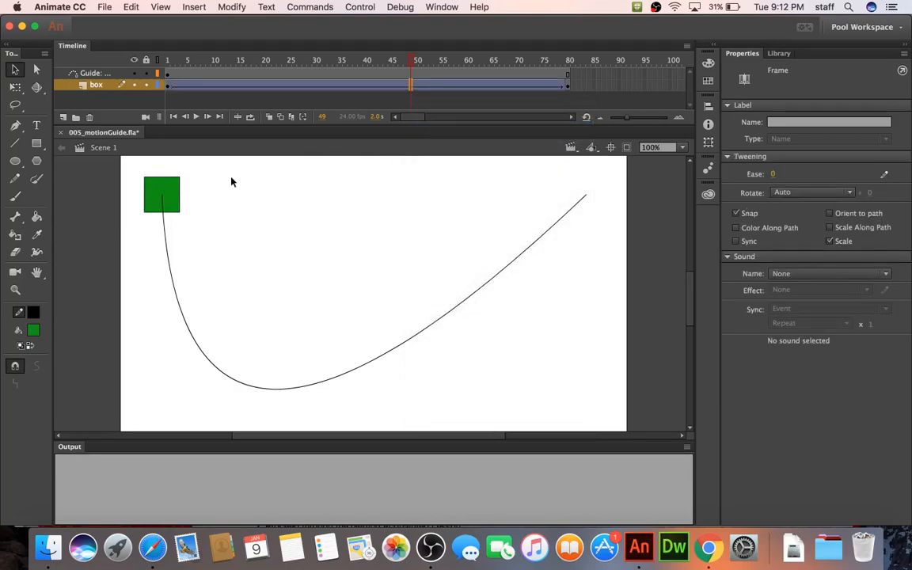
Move the green square at frame 80 to snap onto the curve's upper-right end, and test the movie.
click(568, 85)
drag(171, 201, 597, 204)
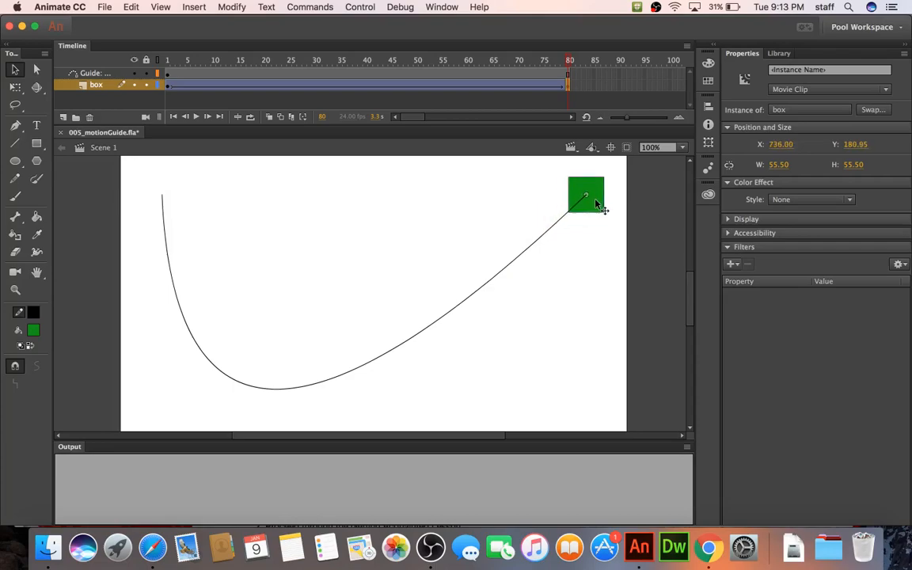
click(182, 74)
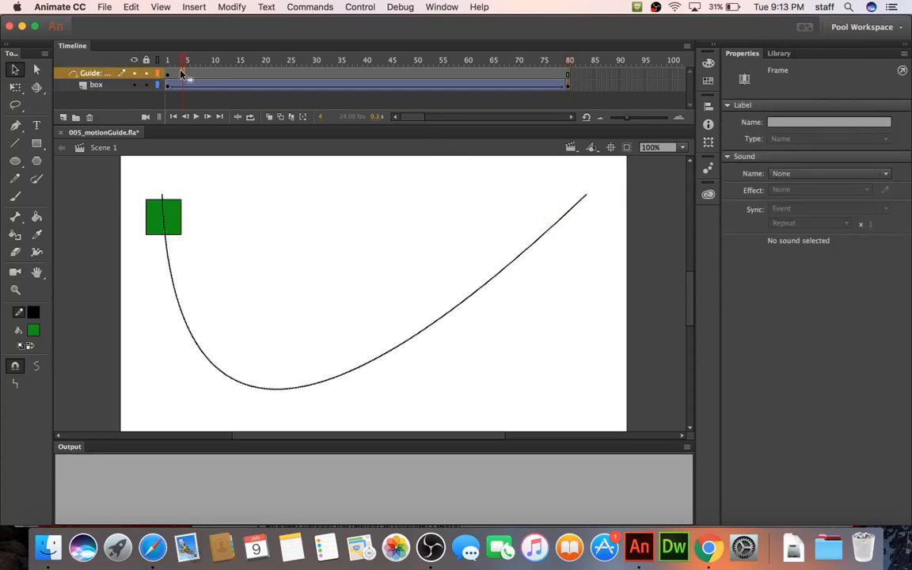
key(super+Return)
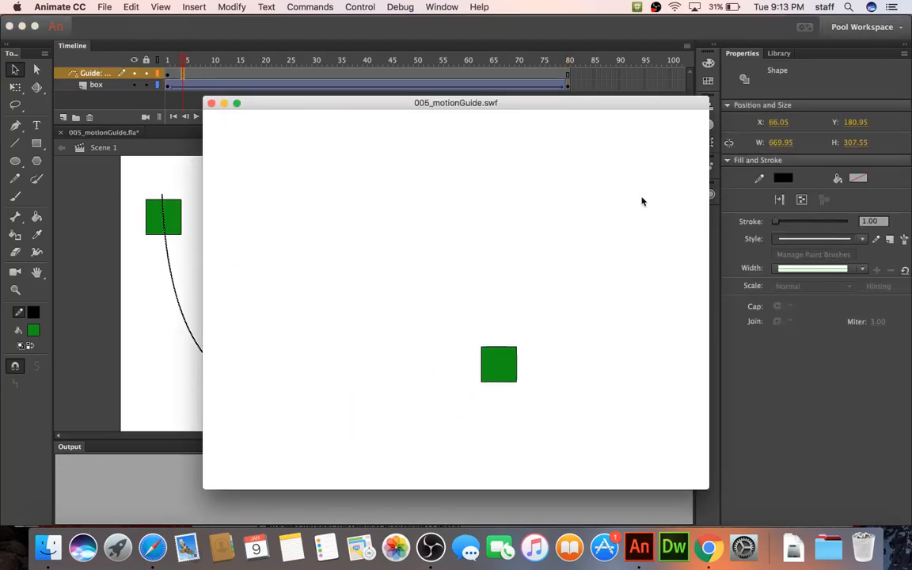
click(211, 104)
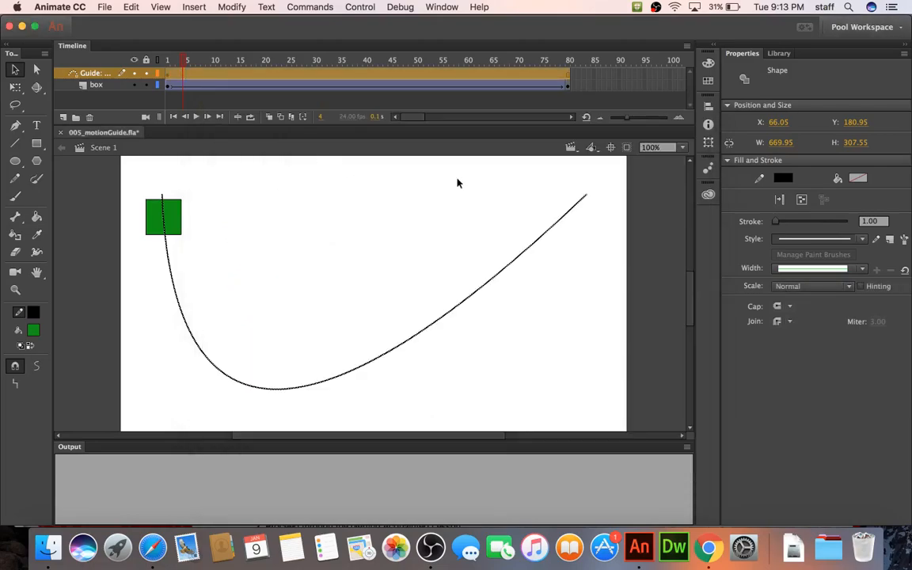
Move the green square at frame 80 back along the guide curve to about X 649, Y 261.
click(568, 85)
click(593, 195)
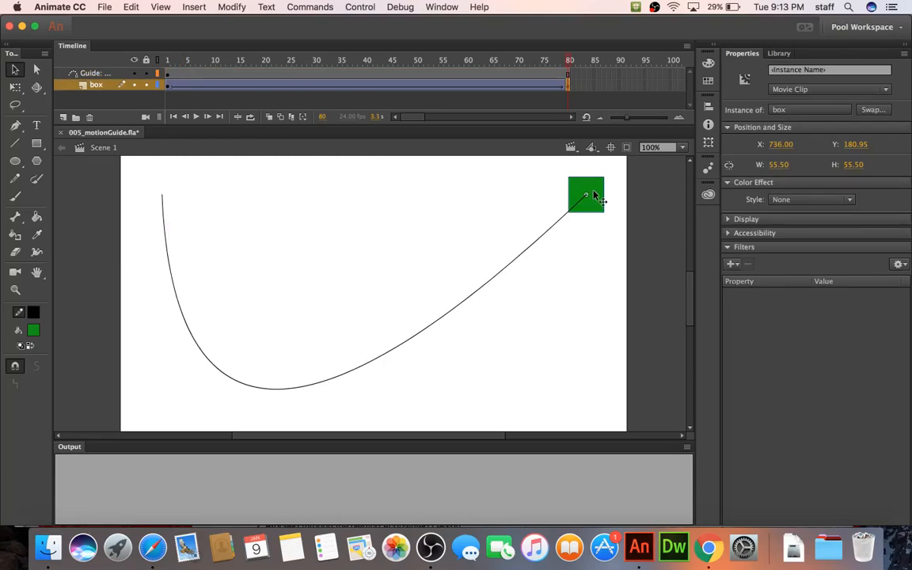
drag(577, 205, 537, 240)
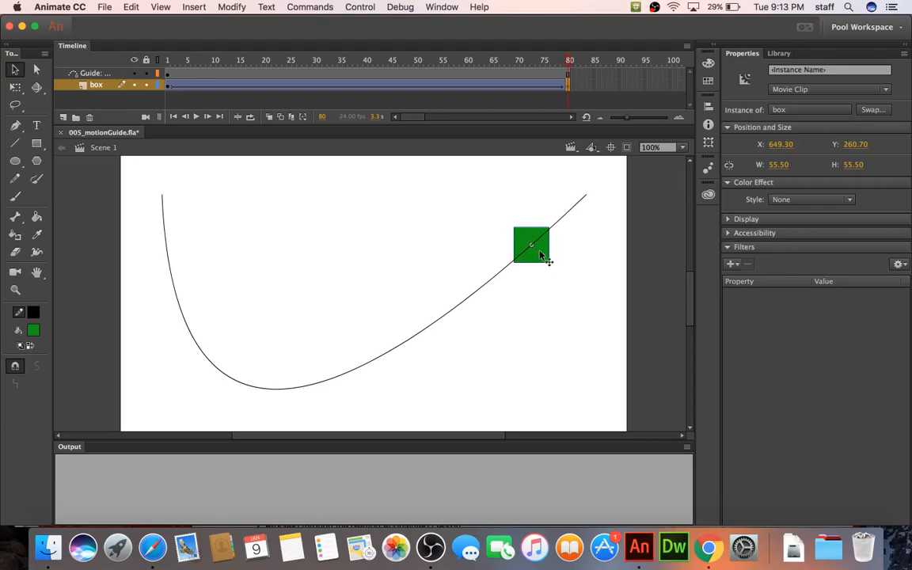
Scale the green square at frame 80 to 200% and rotate it 45 degrees, and test the movie.
key(super+alt+s)
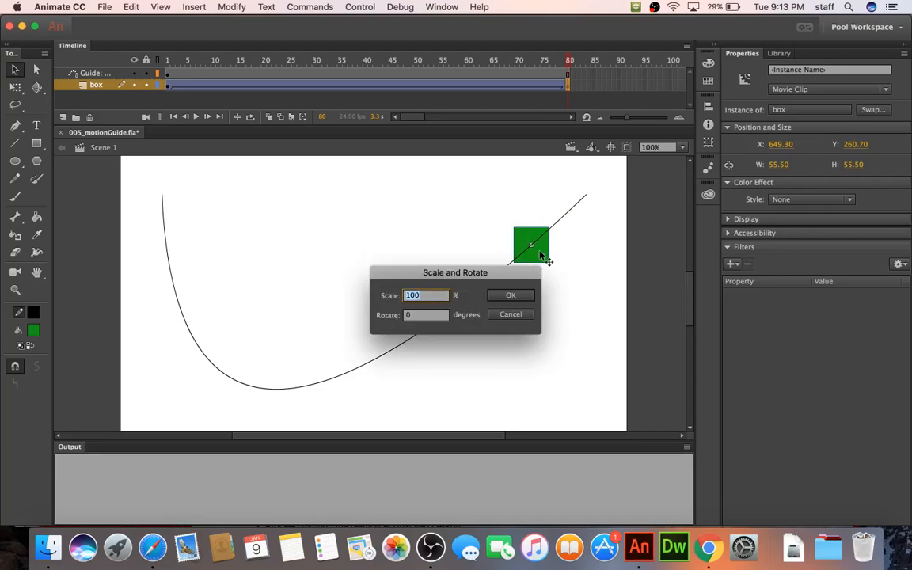
text(200)
key(Tab)
text(4)
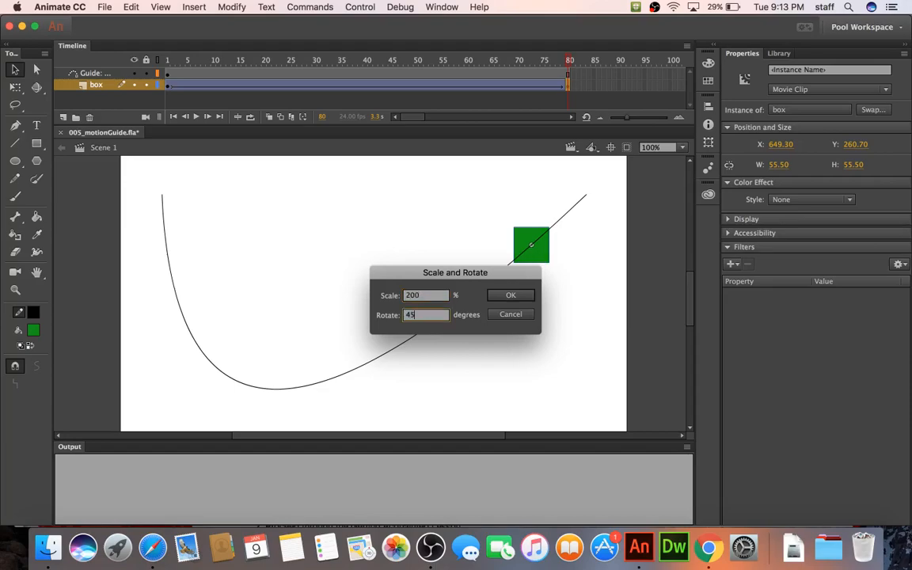
key(Return)
key(super+Return)
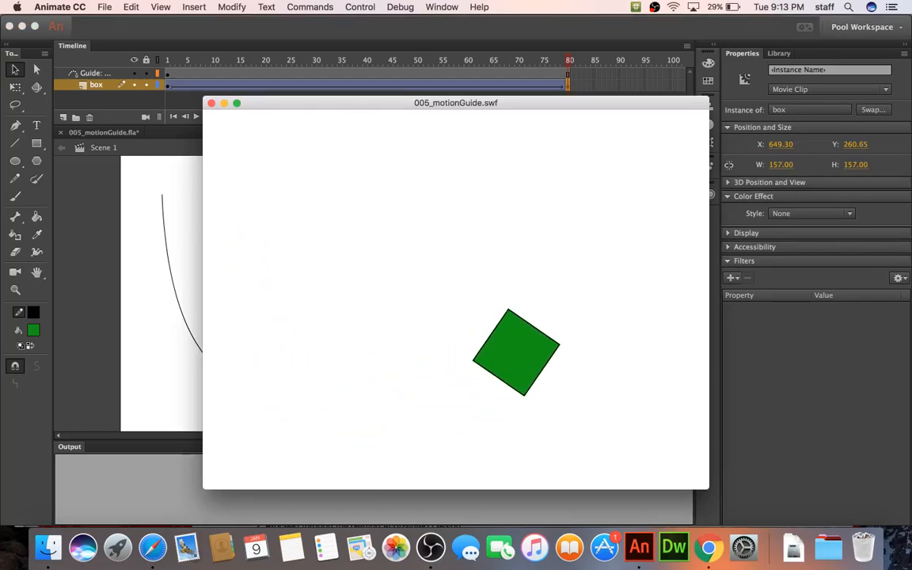
click(212, 103)
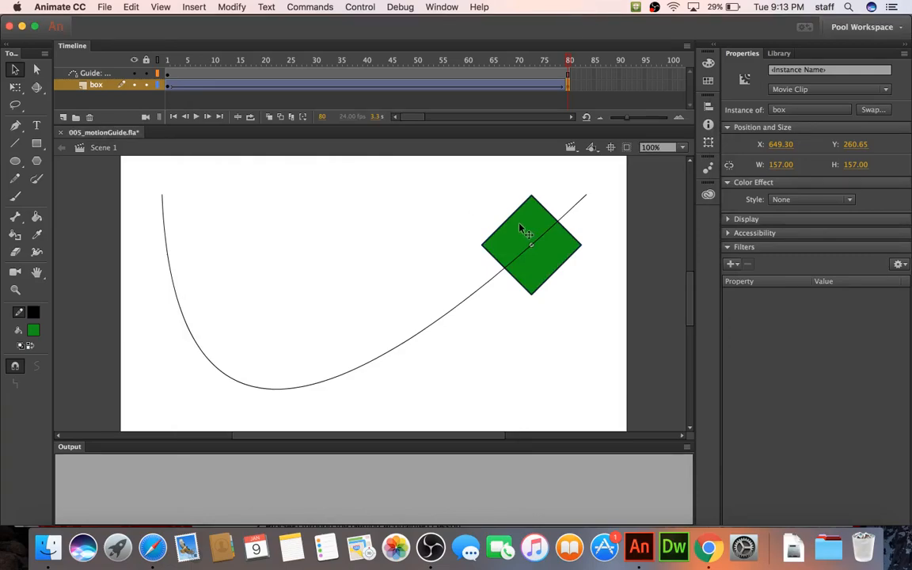
Apply an Alpha color effect of 25% to the box instance at frame 80.
click(790, 201)
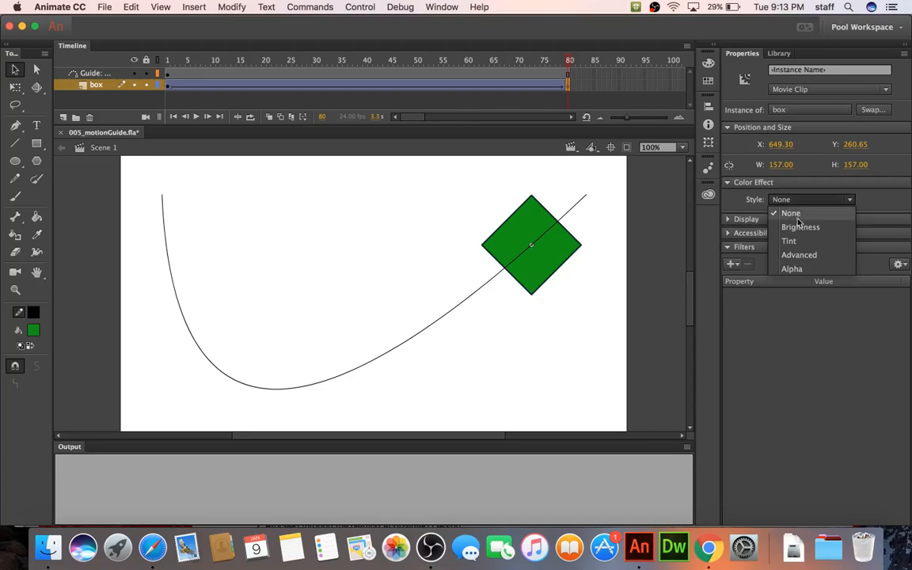
click(798, 264)
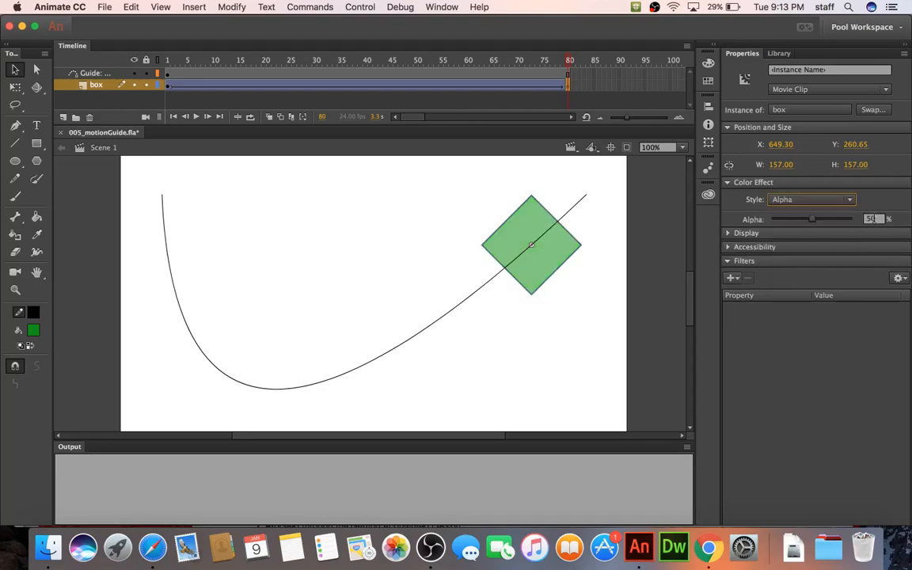
click(871, 218)
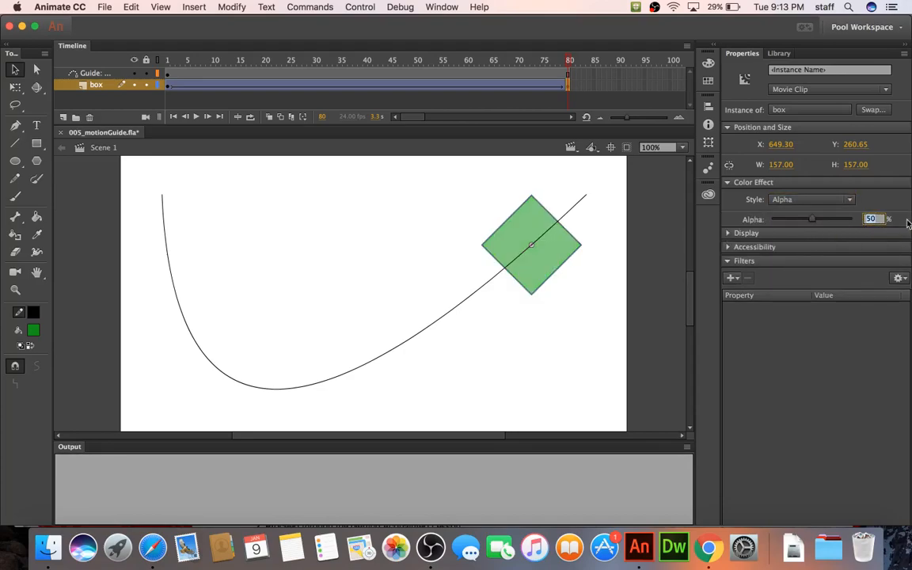
text(25)
key(Return)
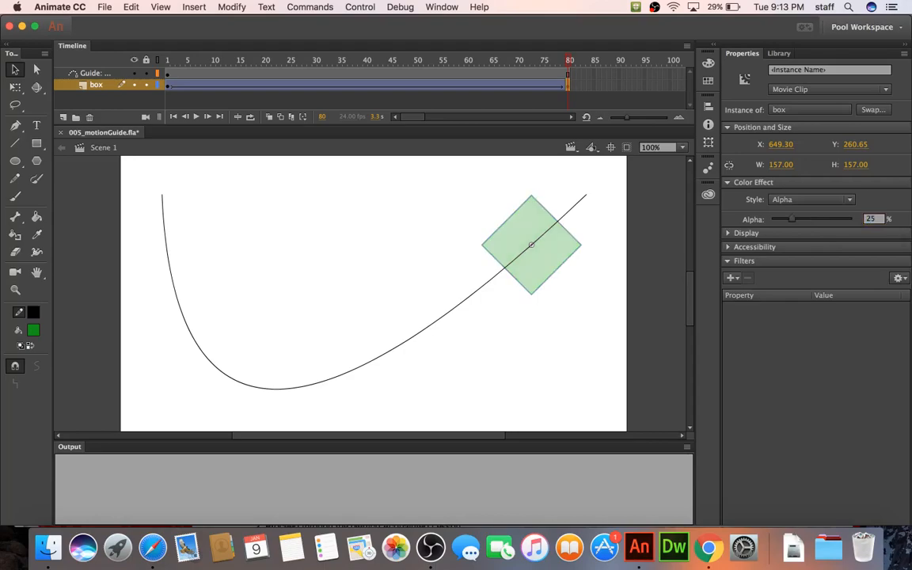
Deselect the box, test the movie to check the fade along the path, and close the preview.
click(344, 203)
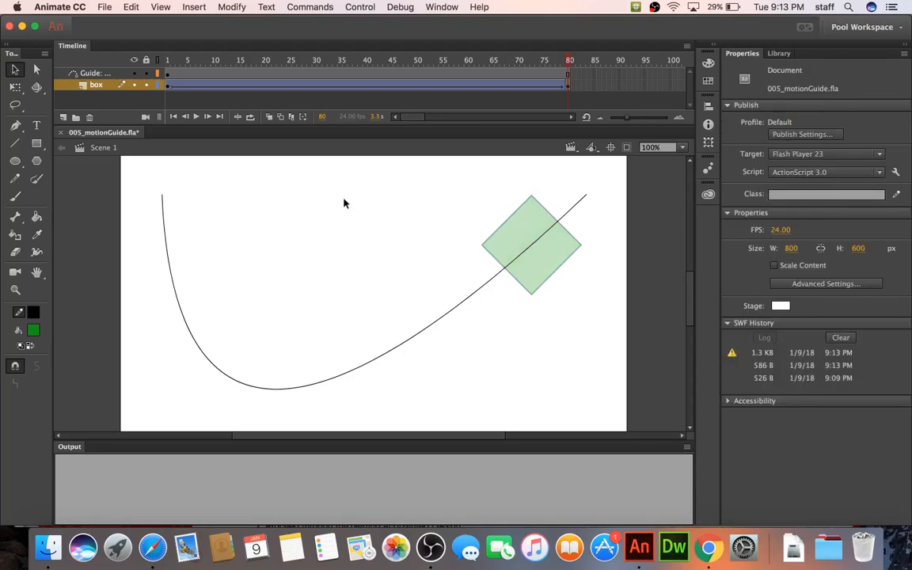
key(super+Return)
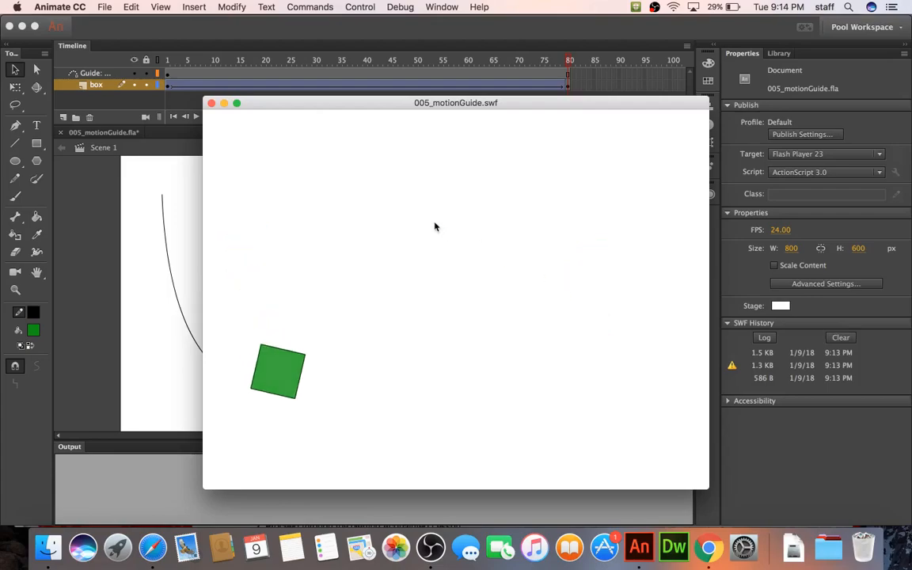
click(211, 104)
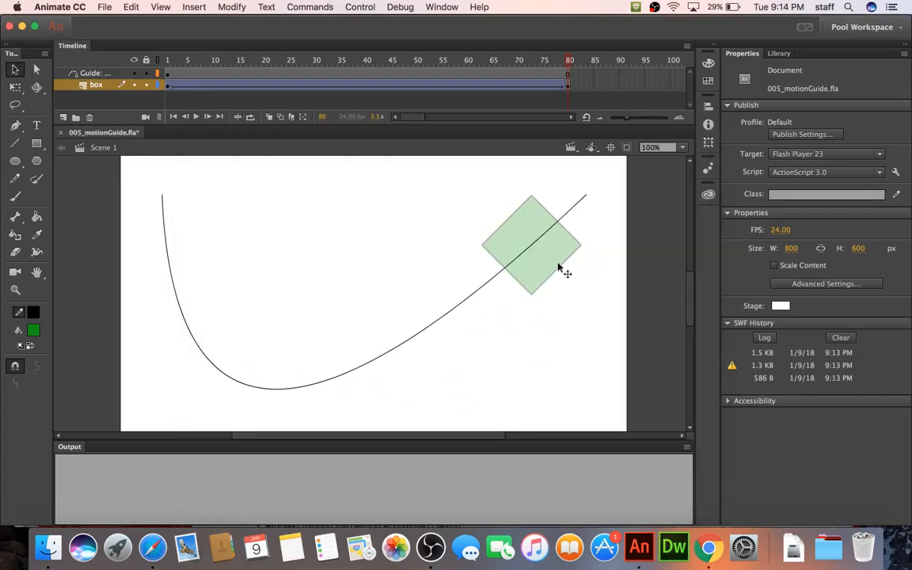
Insert a keyframe containing the box at frame 110 of the box layer and create a classic tween from frame 80.
click(568, 88)
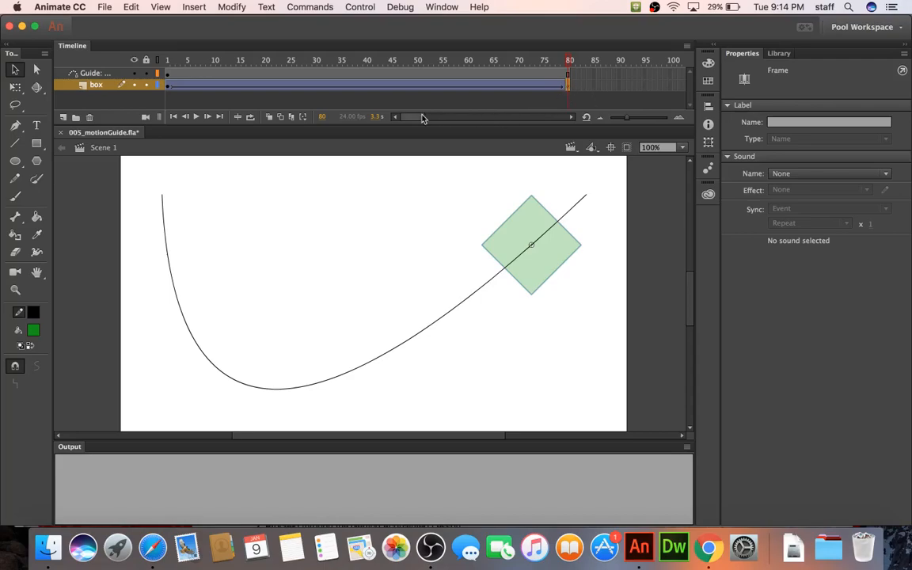
drag(422, 119, 431, 118)
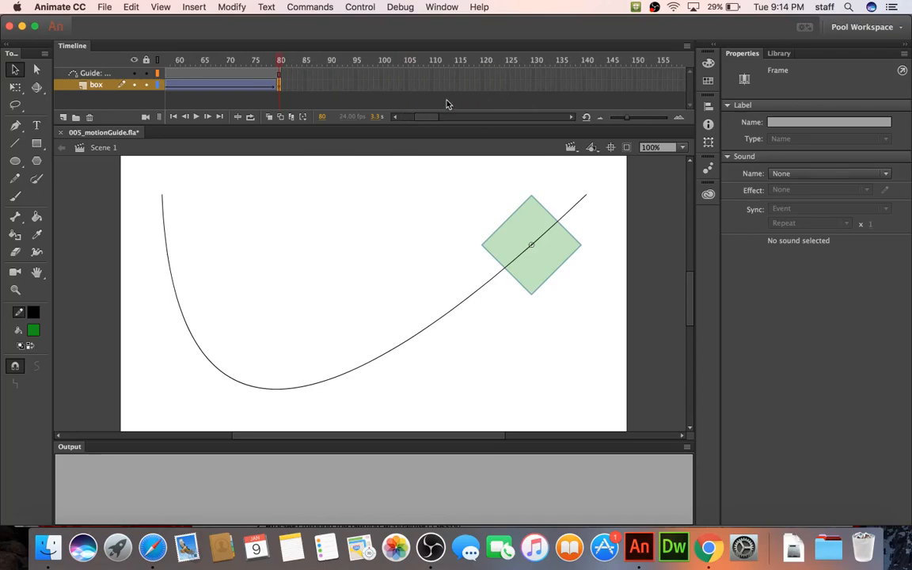
click(432, 88)
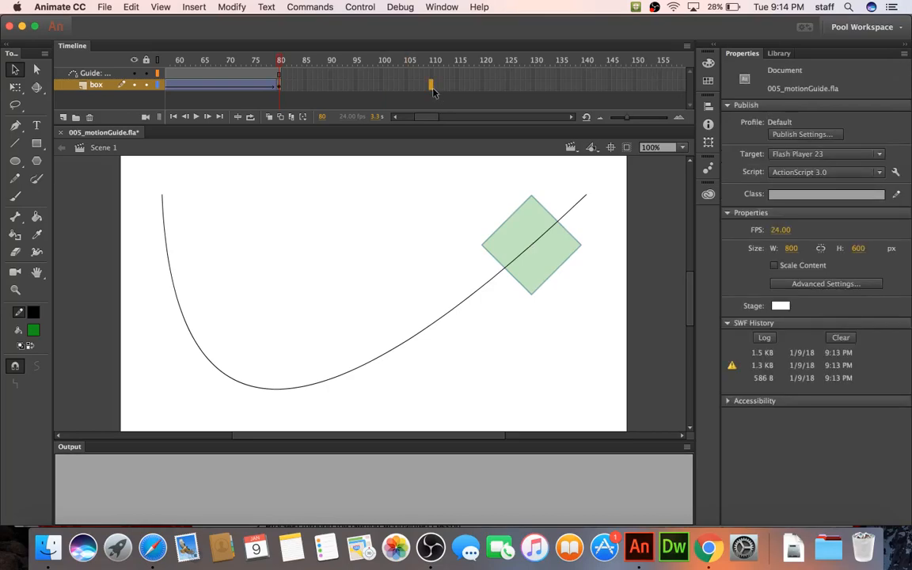
key(F7)
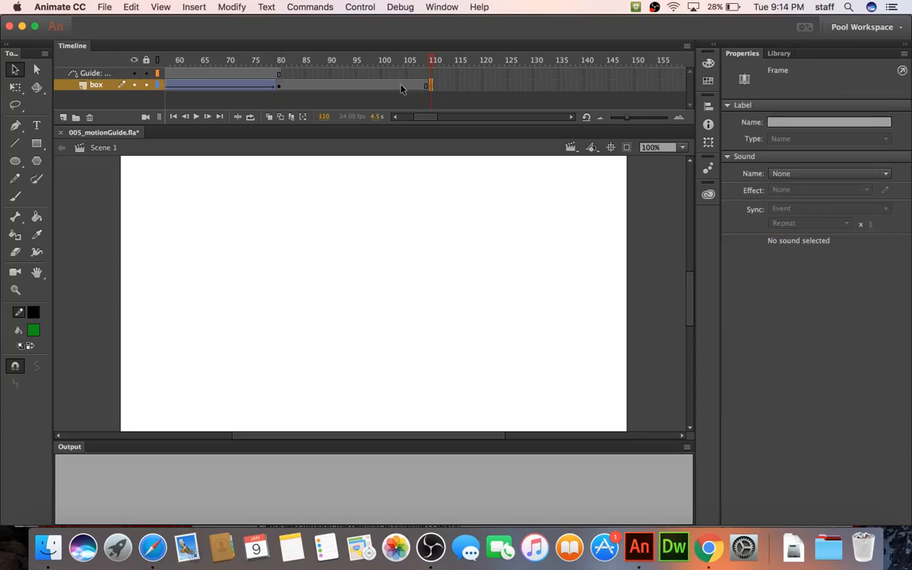
key(super+z)
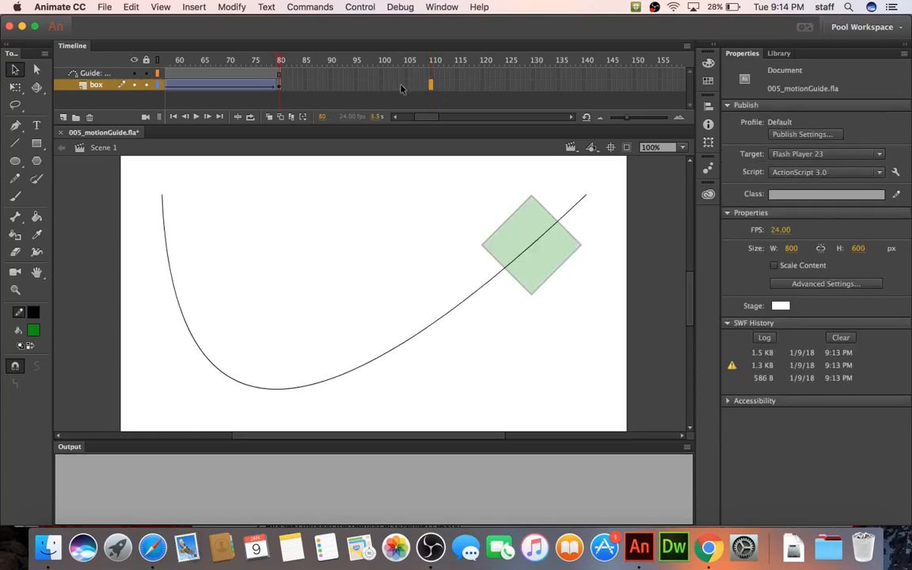
key(F6)
right_click(401, 89)
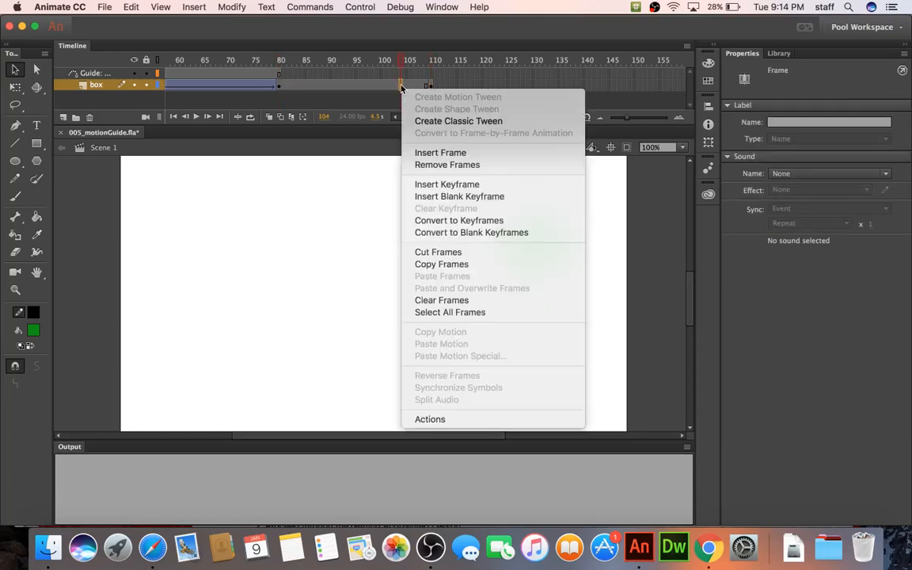
click(388, 120)
Extend the guide layer to frame 110 and move the box at that frame along the curve to about X 312, Y 479.
click(431, 86)
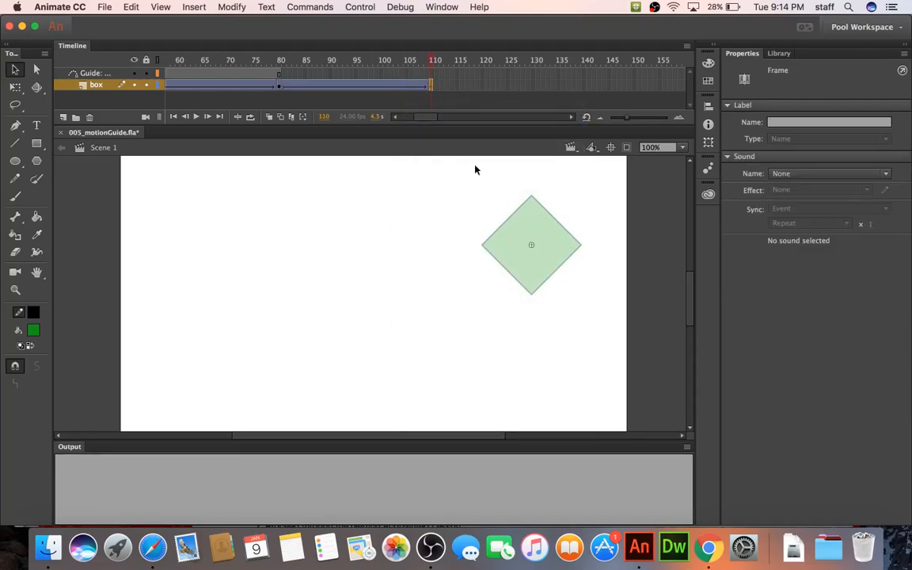
click(433, 74)
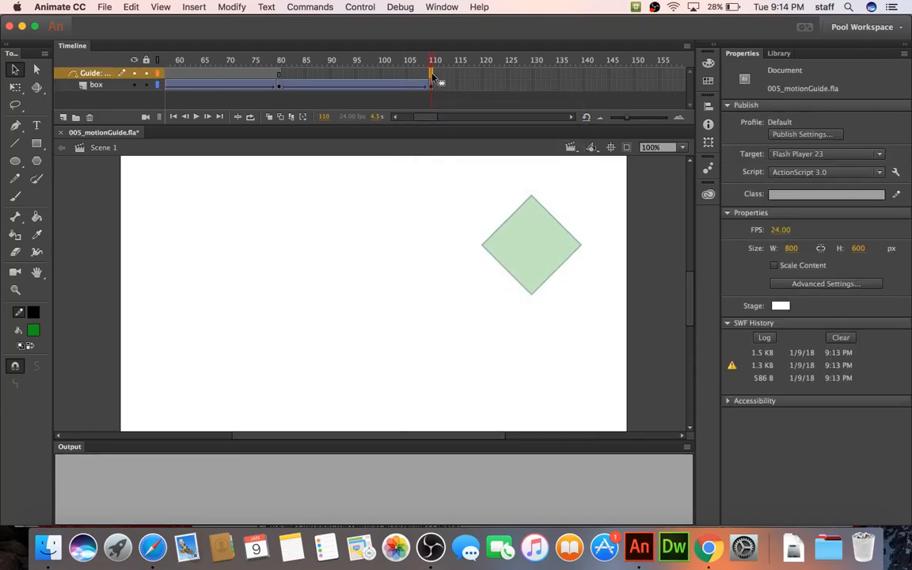
key(F5)
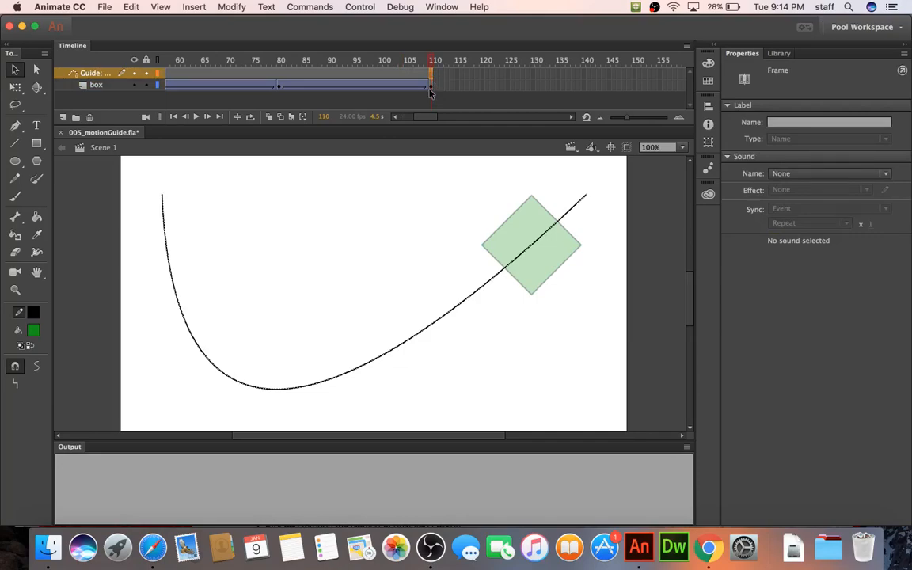
click(517, 253)
drag(525, 249, 301, 384)
Test the movie, close the preview, and check the box's position on the curve at frame 95.
key(super+Return)
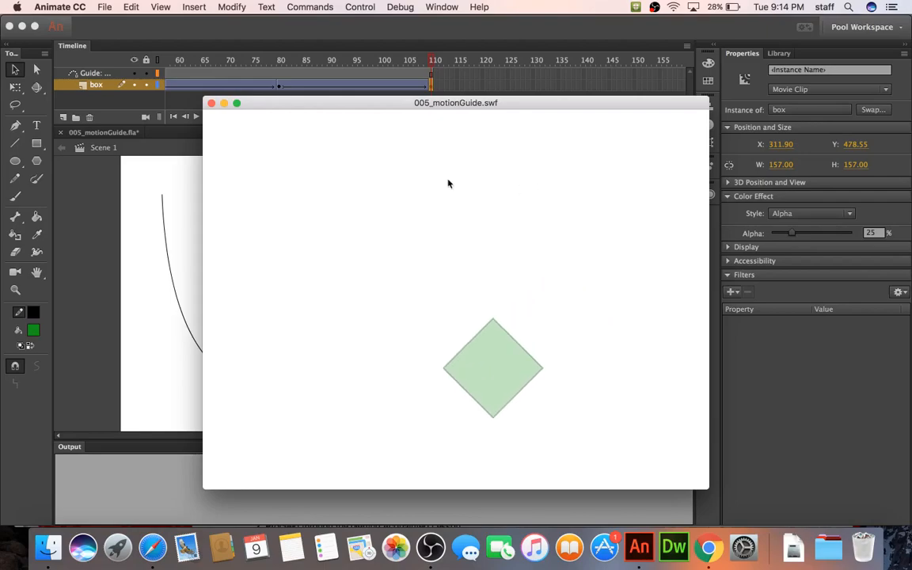
click(212, 103)
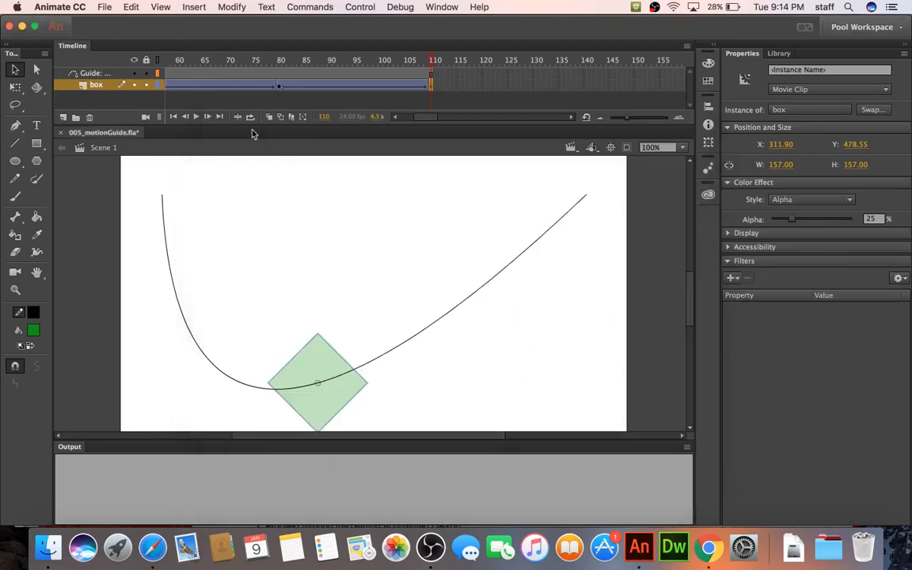
click(356, 85)
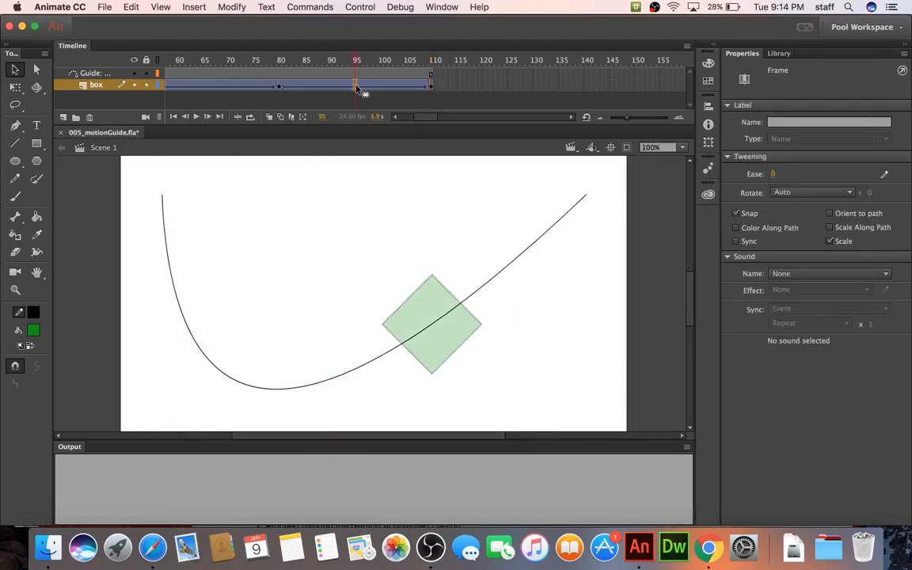
Select frames 90 to 105 on the guide and box layers and insert frames repeatedly to lengthen the second tween to frame 158.
click(356, 87)
drag(331, 83, 408, 90)
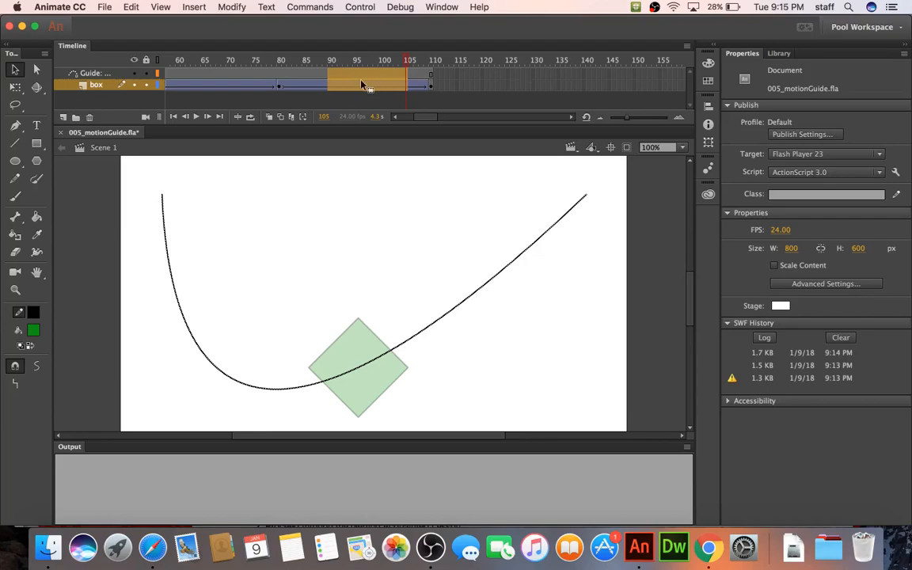
key(F5)
key(F5)
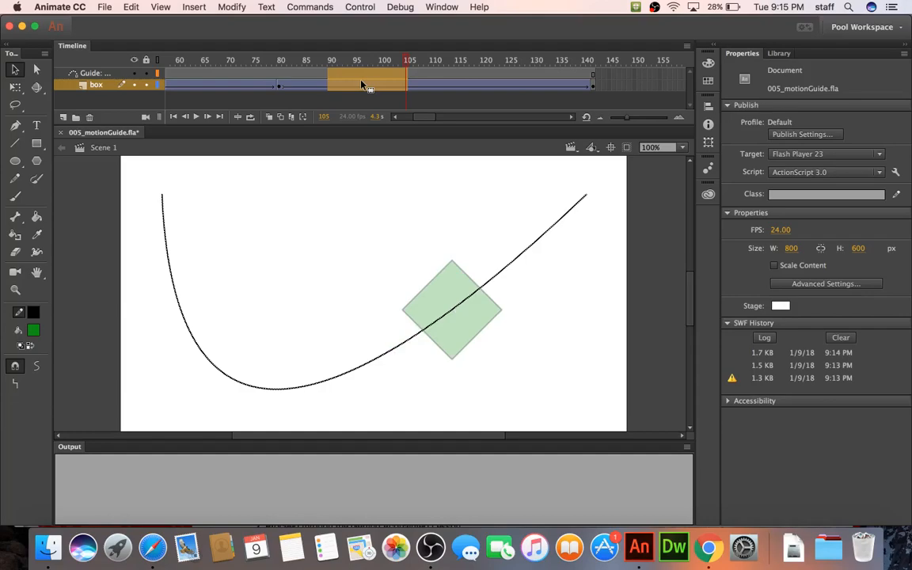
right_click(362, 86)
click(382, 148)
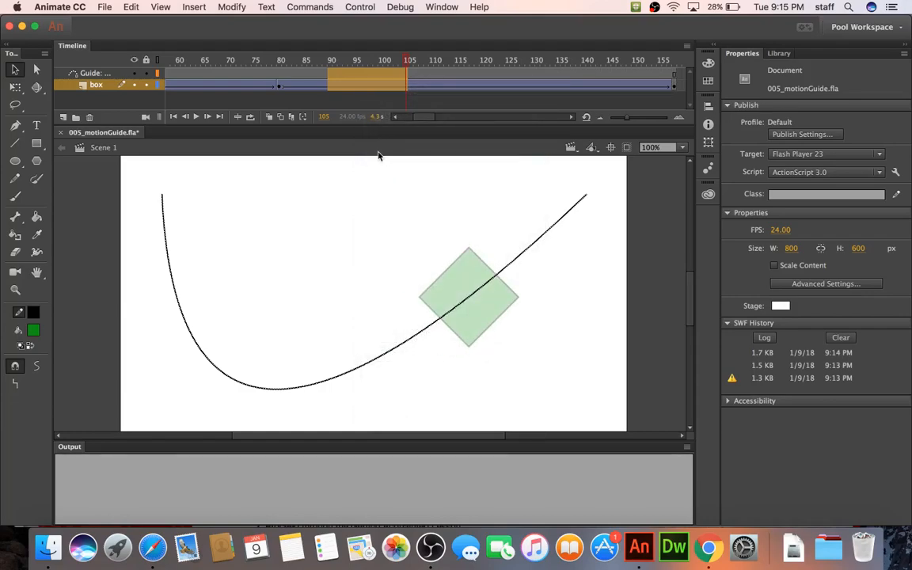
click(379, 111)
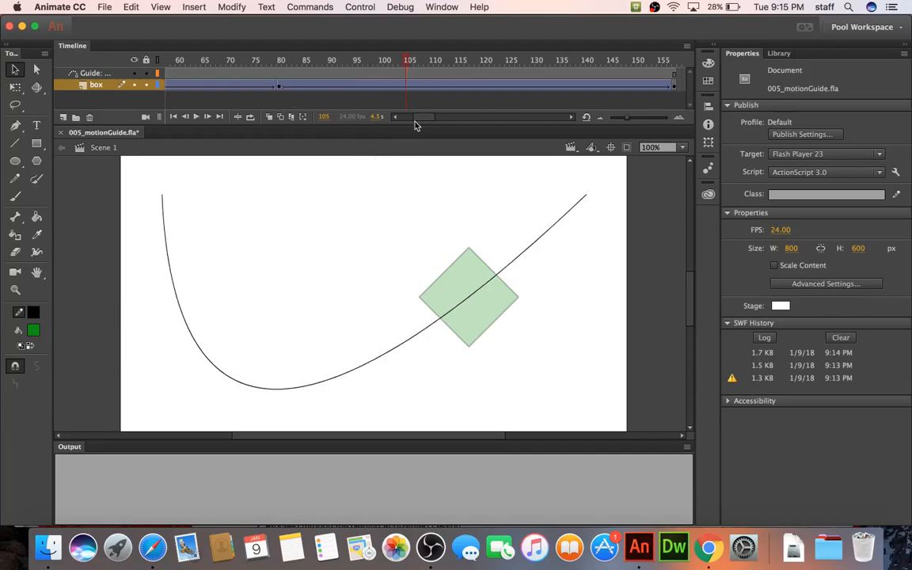
Set the ease of the box's first tween to 100 out, test the movie, and close the preview.
drag(417, 118, 401, 117)
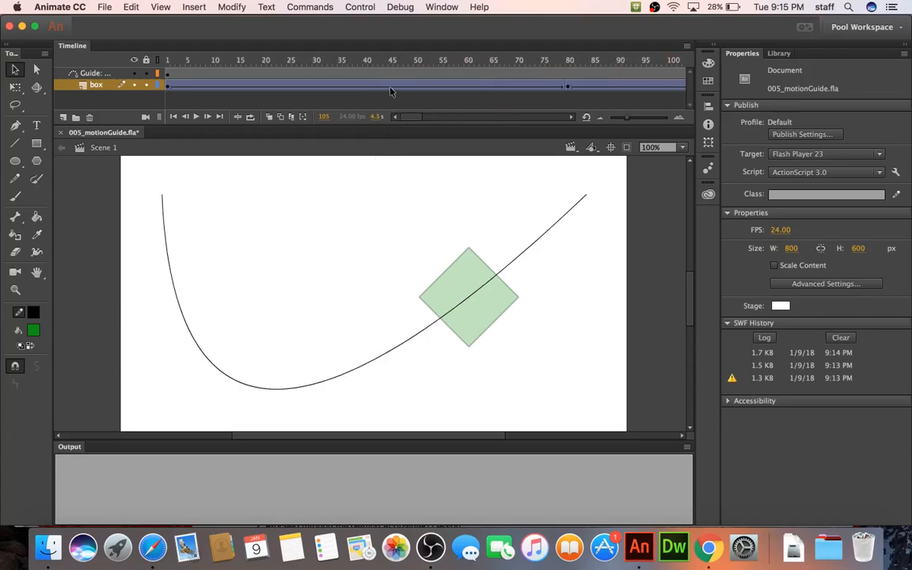
click(390, 89)
click(368, 89)
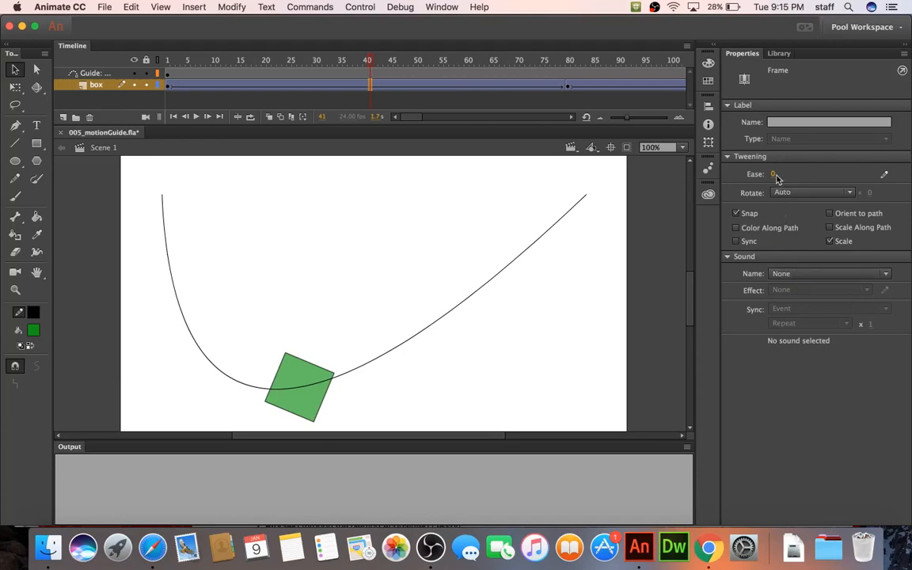
drag(773, 175, 847, 181)
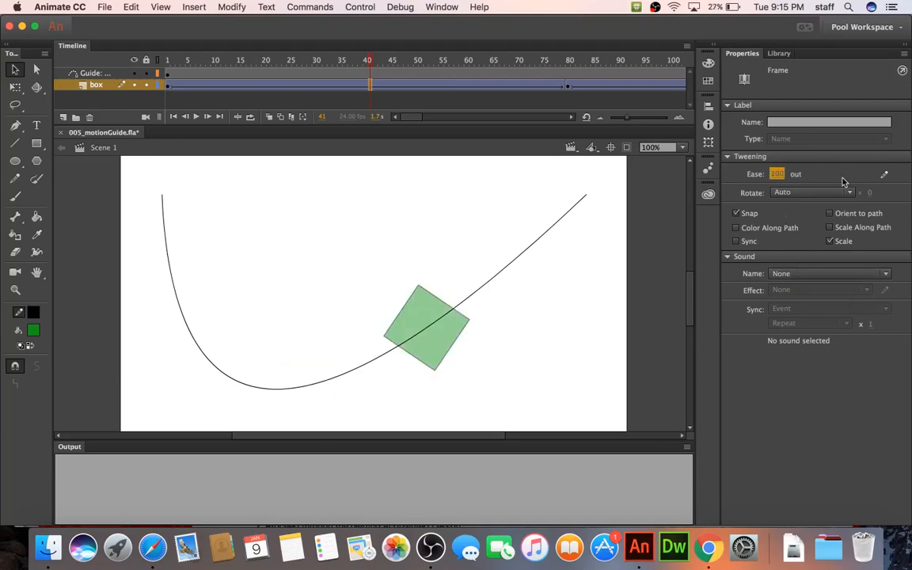
click(447, 175)
key(super+Return)
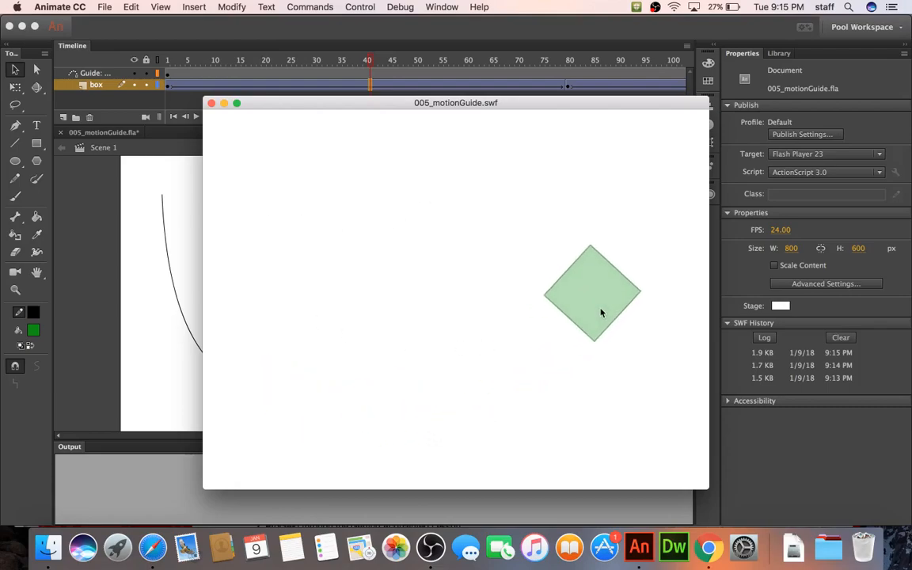
click(211, 103)
Set the ease of the box's second tween, after frame 80, to 100 out, test the movie, and close the preview.
drag(407, 116, 434, 96)
click(436, 85)
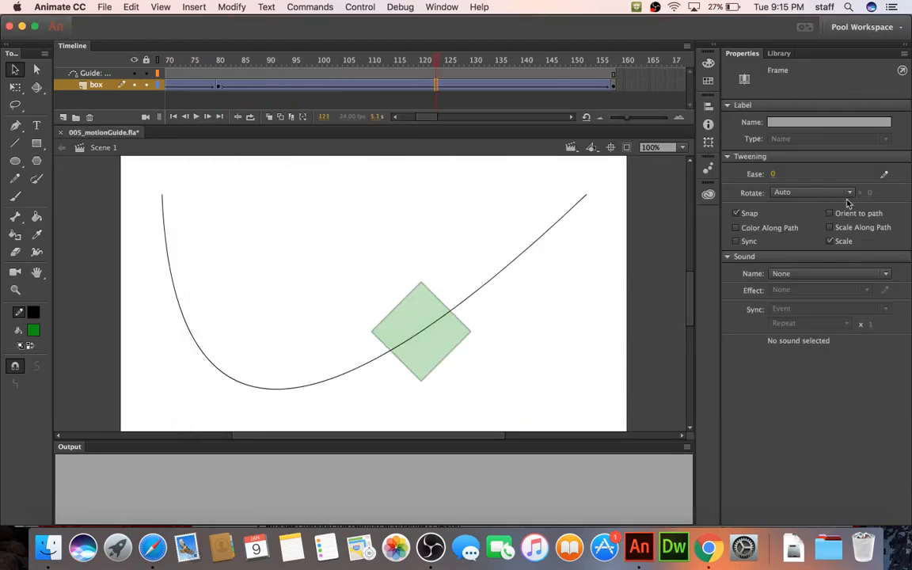
drag(773, 175, 819, 177)
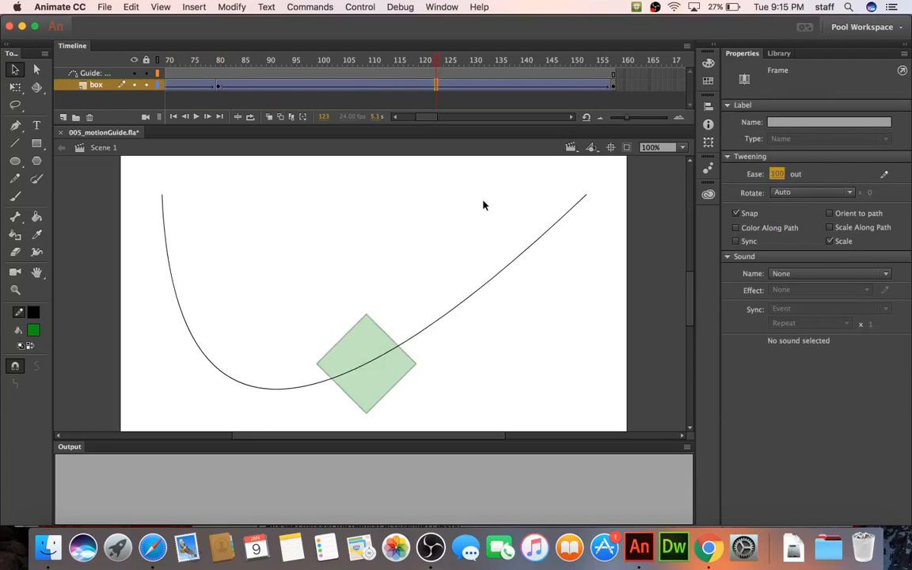
key(super+Return)
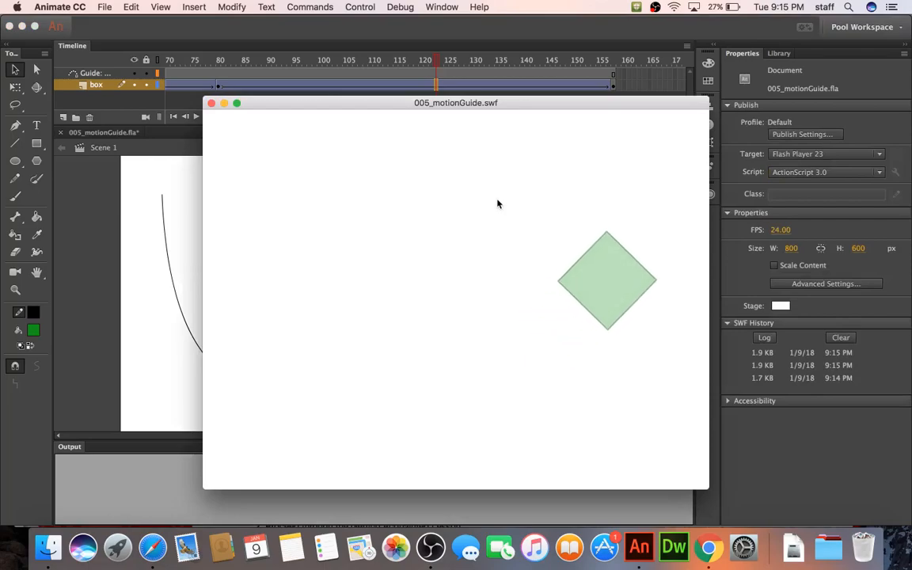
click(211, 102)
Change the second tween's ease to -100 in, test the movie, and close the preview.
click(425, 84)
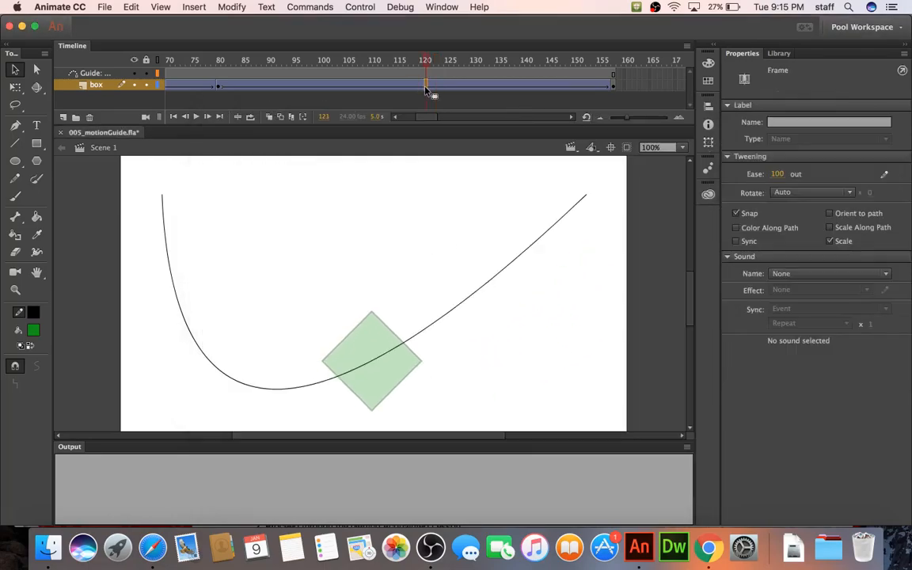
drag(777, 173, 406, 168)
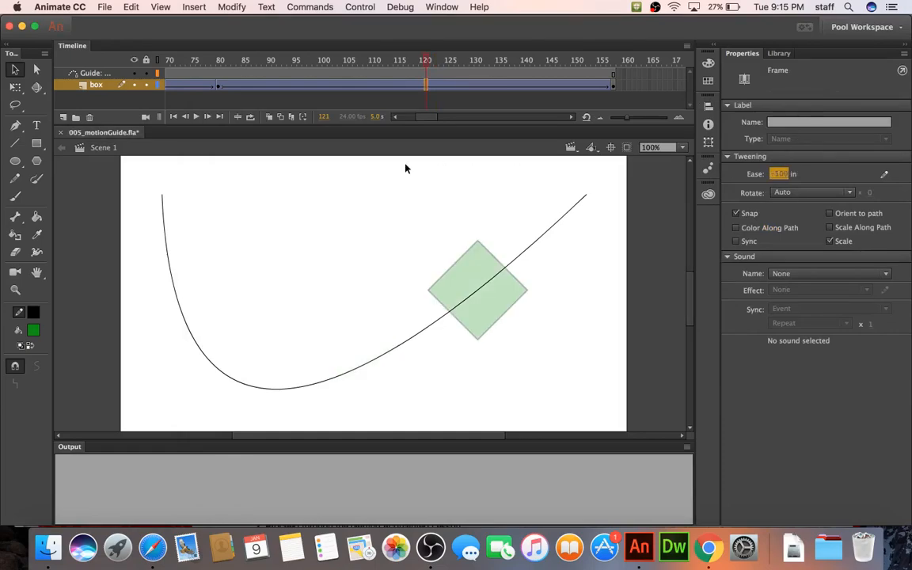
key(super+Return)
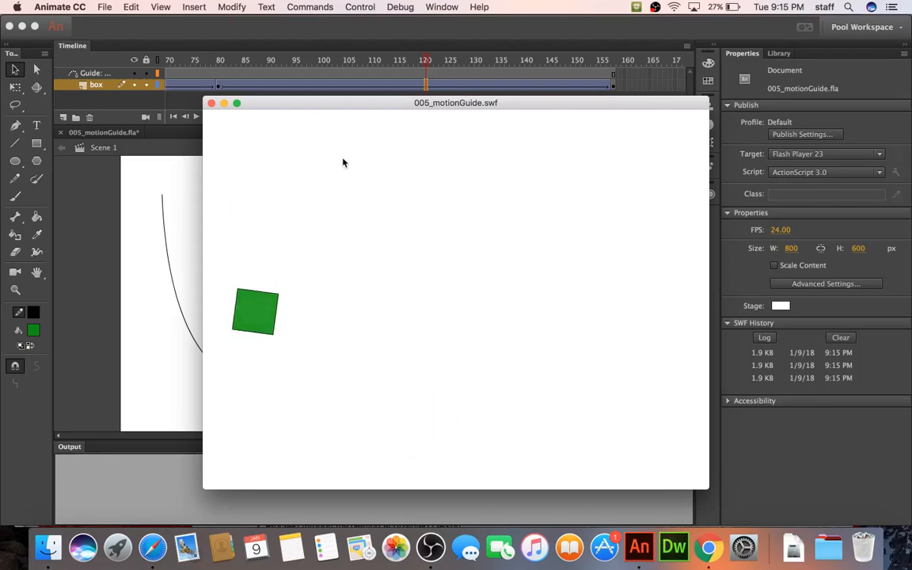
click(212, 103)
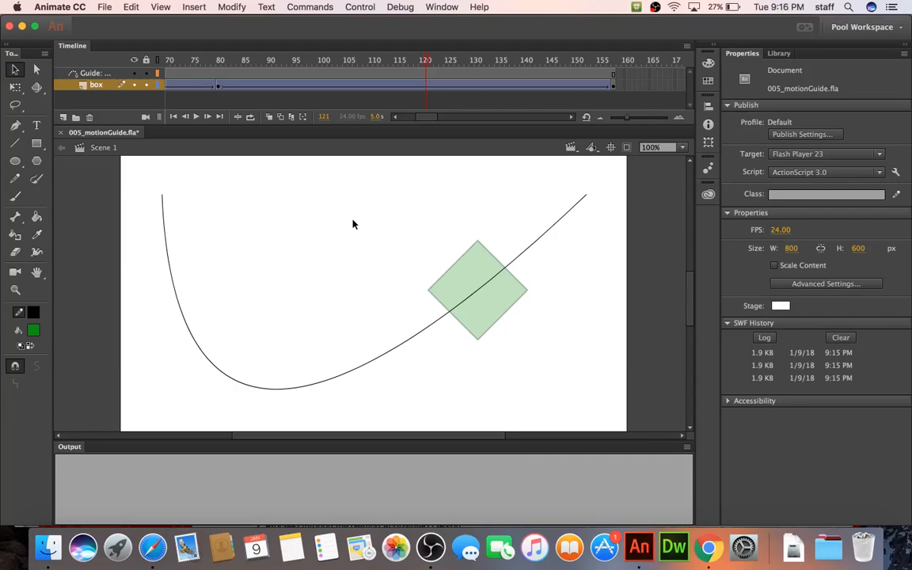
scroll(353, 224, right, 4)
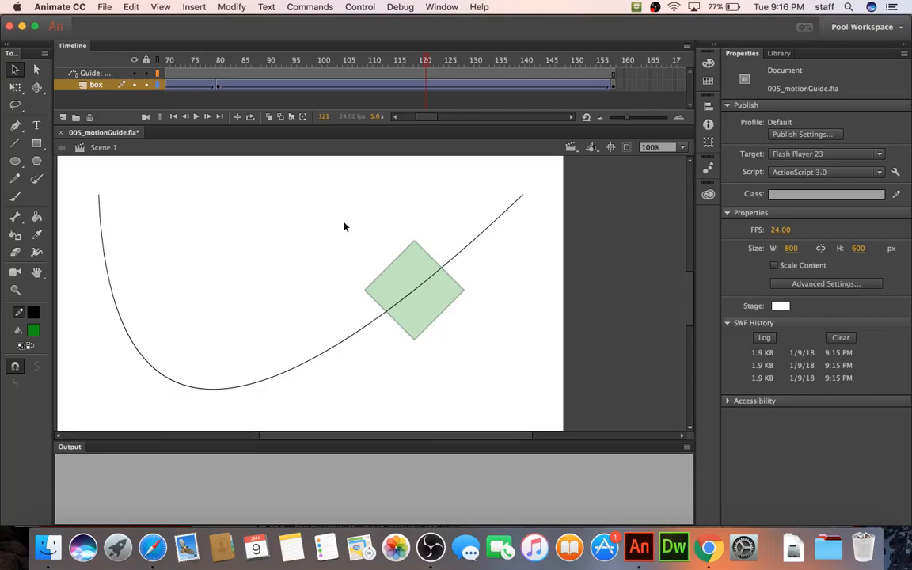
scroll(345, 227, right, 4)
scroll(344, 227, left, 8)
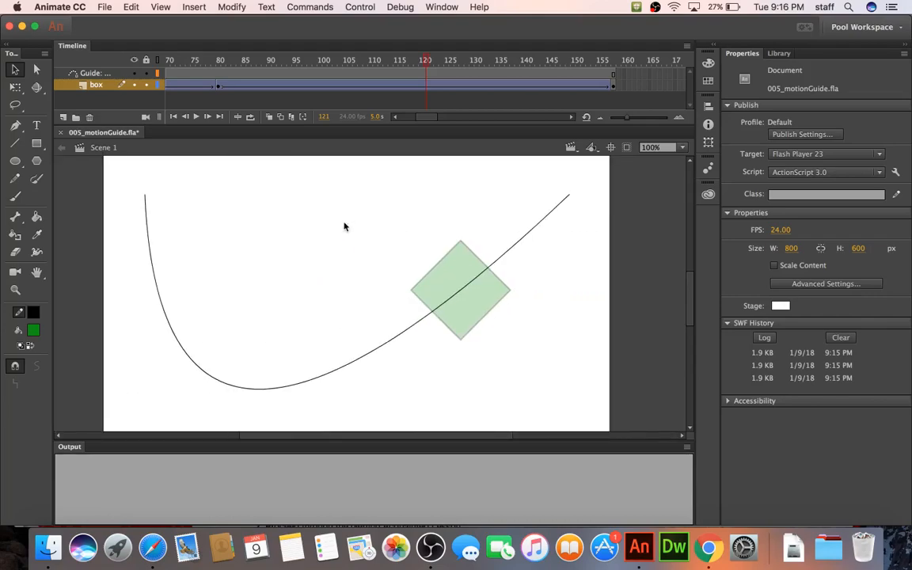